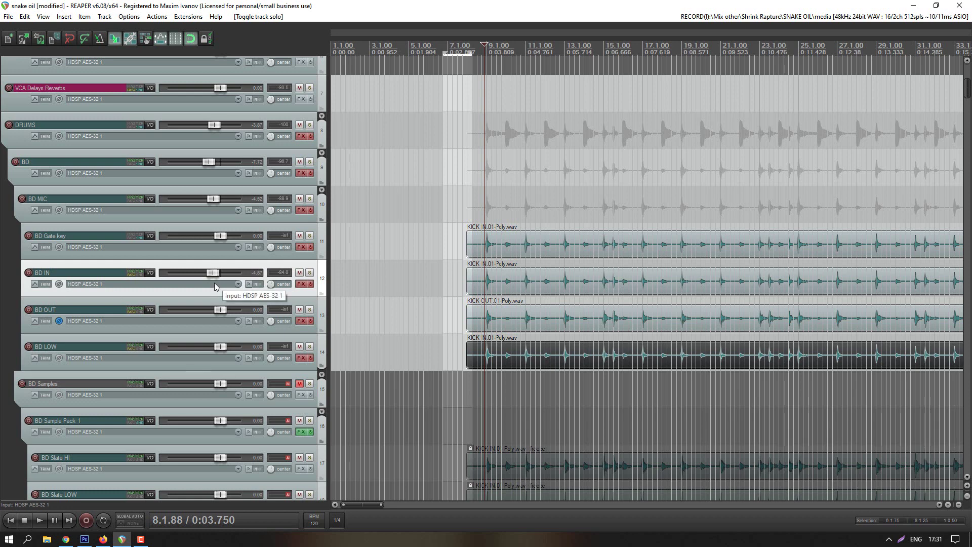
Step: Examine the kick drum waveforms on the BD Gate key, BD IN, BD OUT and BD LOW tracks around 9.1.00
click(154, 303)
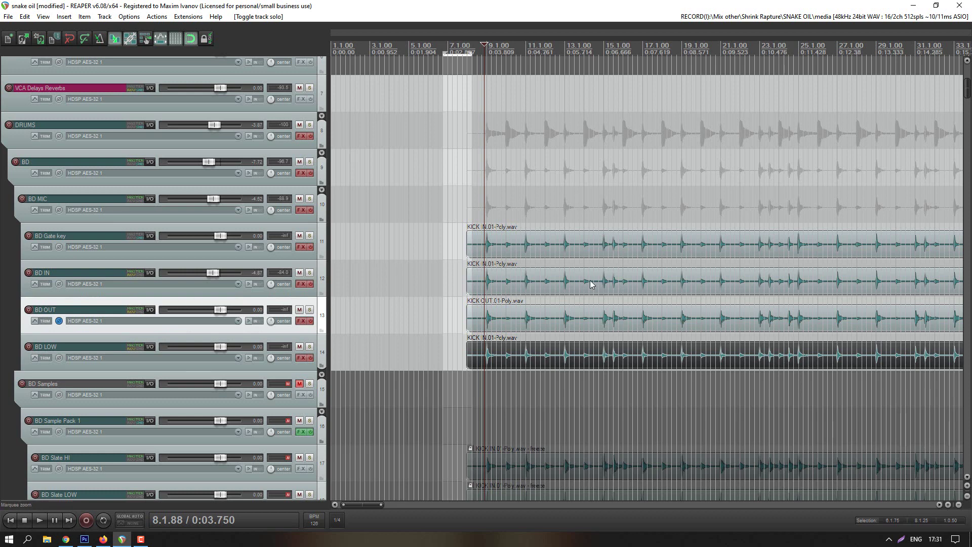
click(306, 266)
scroll(604, 304, up, 2)
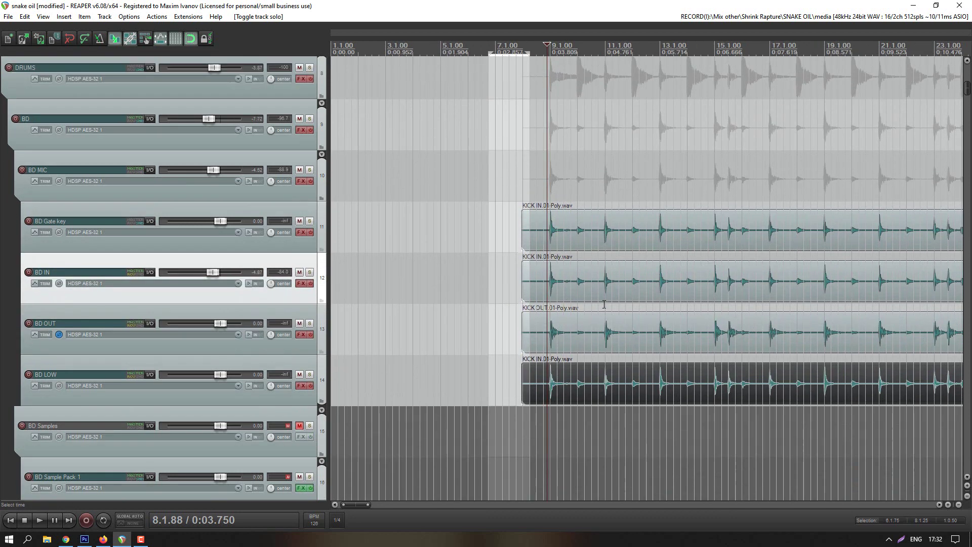
scroll(604, 305, up, 6)
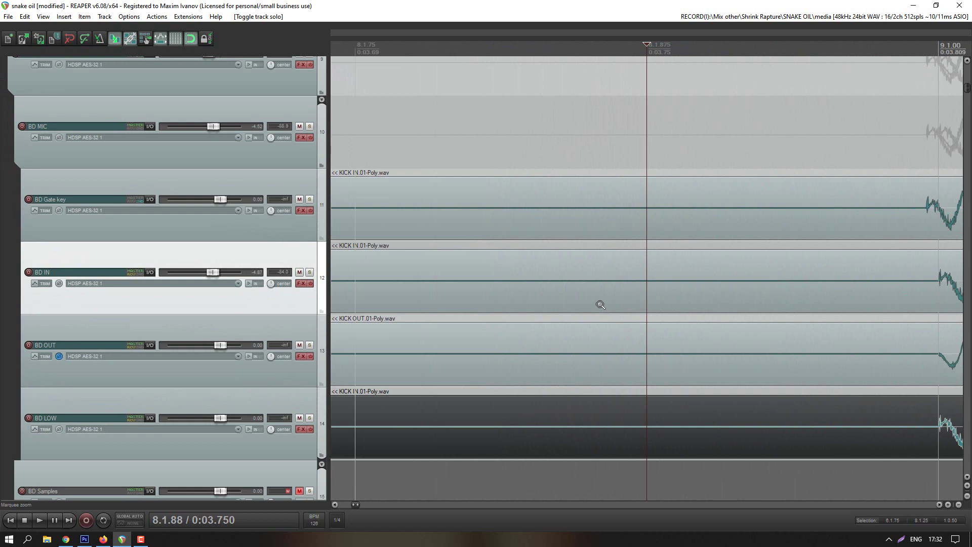
scroll(601, 304, down, 3)
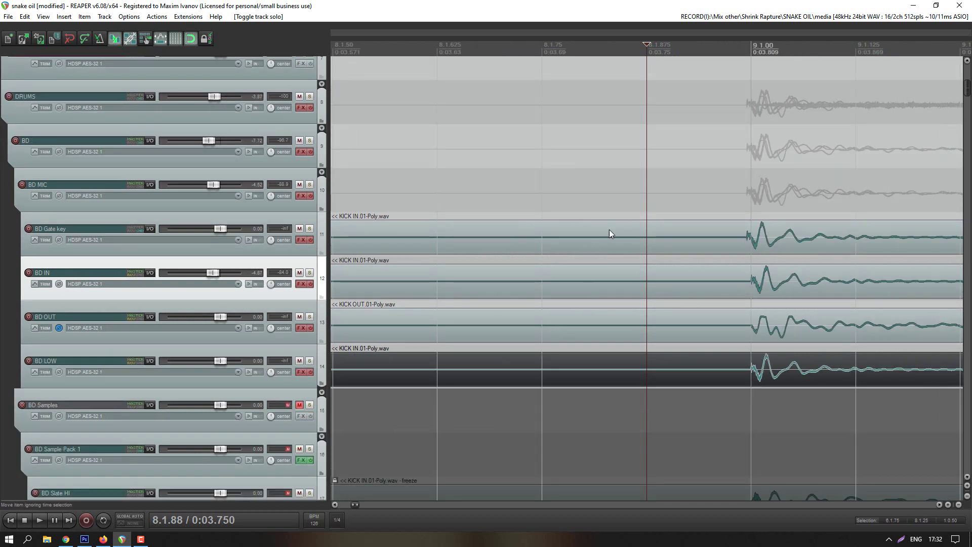
click(744, 229)
scroll(763, 232, up, 4)
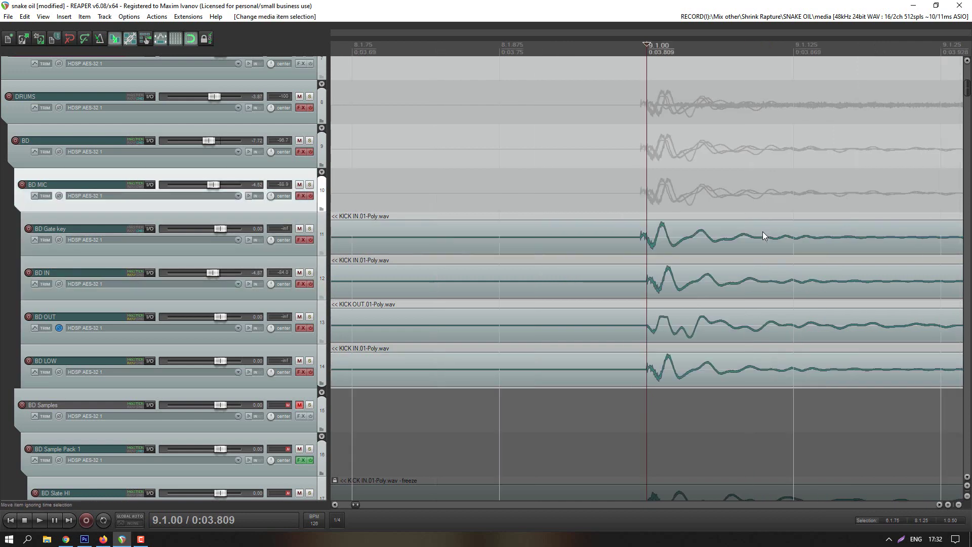
scroll(763, 247, up, 1)
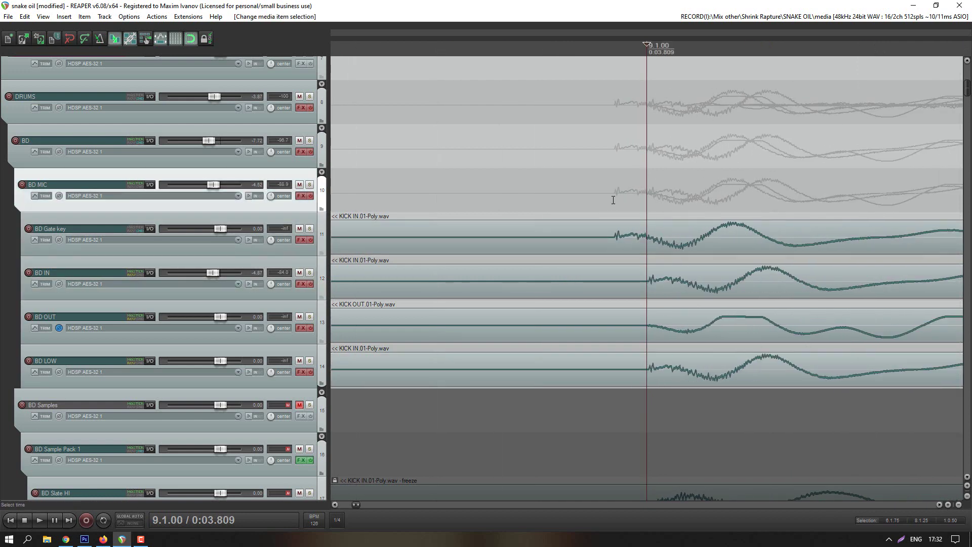
Step: Select the kick item on the BD Gate key track and compare its transient timing with the BD IN item
click(679, 227)
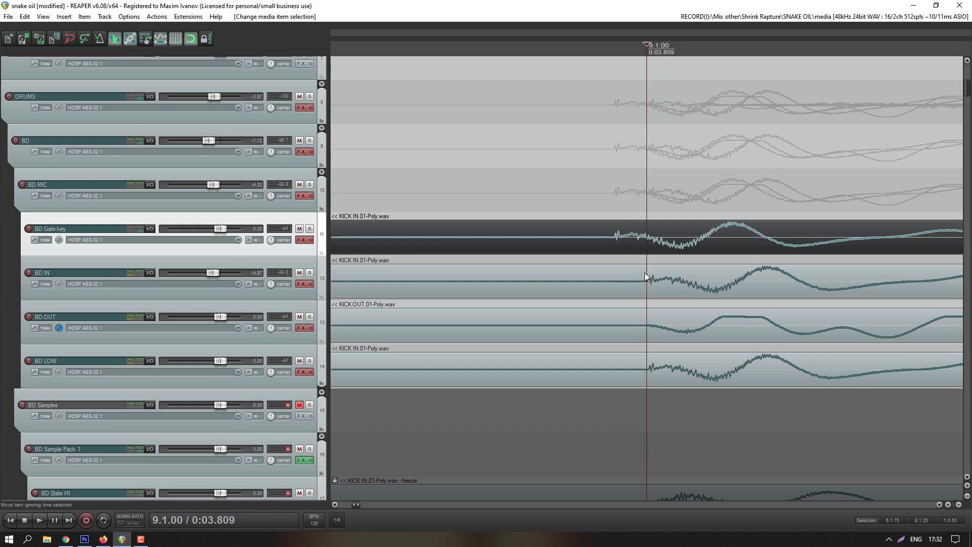
scroll(677, 279, down, 5)
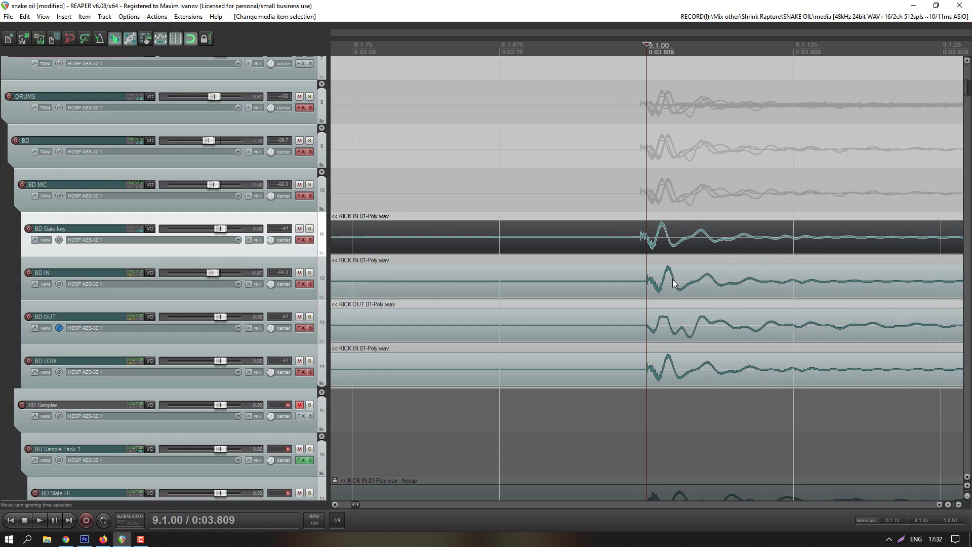
ctrl+scroll(649, 304, down, 2)
ctrl+scroll(649, 304, up, 2)
scroll(651, 301, down, 3)
scroll(652, 300, up, 4)
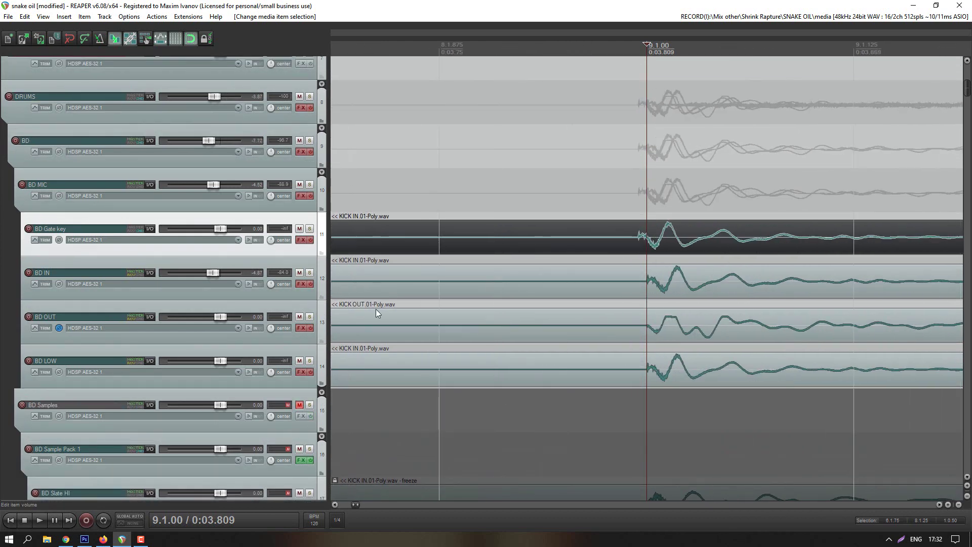
Step: Show ReaGate in the BD IN effect chain, disable bx_console SSL 4000 E, and move the window clear of the waveforms
click(300, 284)
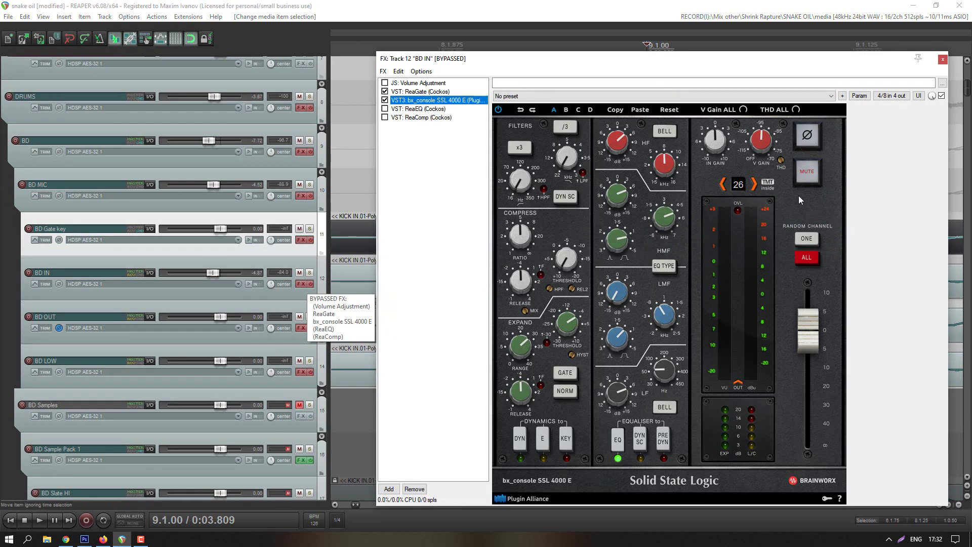
click(410, 92)
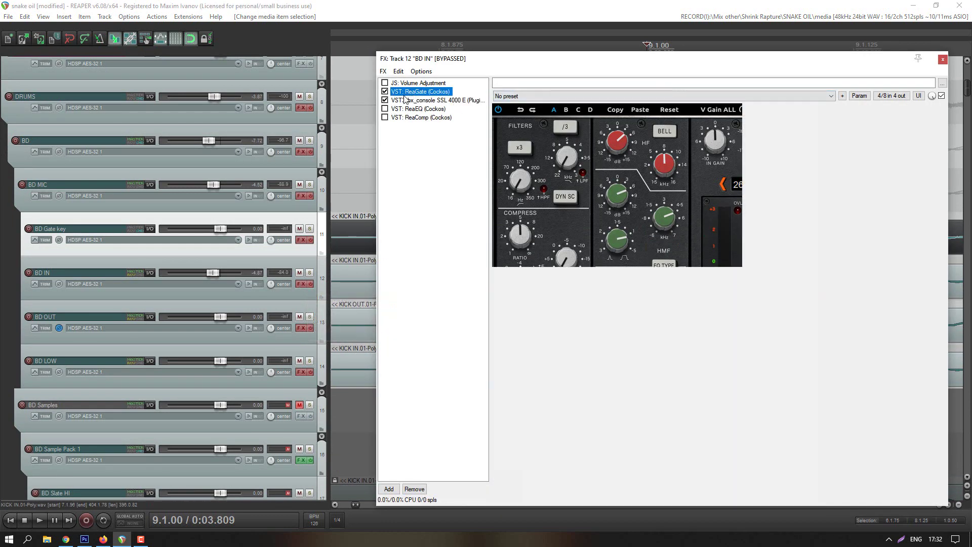
click(384, 100)
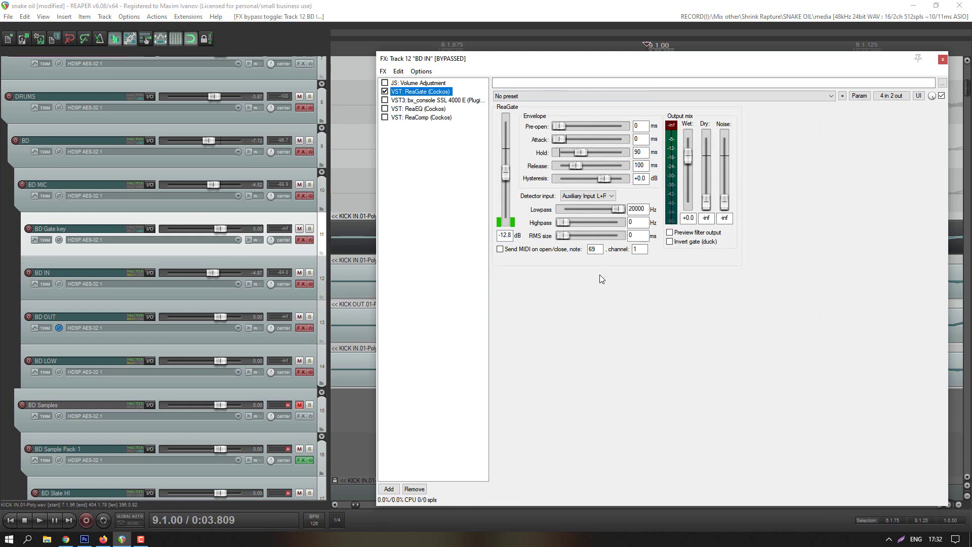
drag(570, 58, 575, 386)
scroll(672, 292, down, 2)
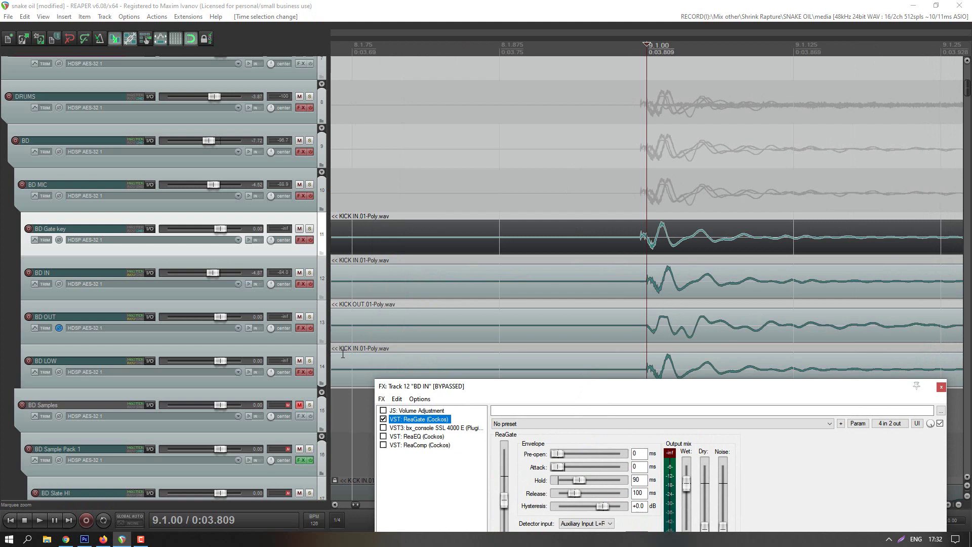
Step: Mute the BD LOW and BD OUT tracks and audition the soloed BD group from 8.1.88
click(300, 360)
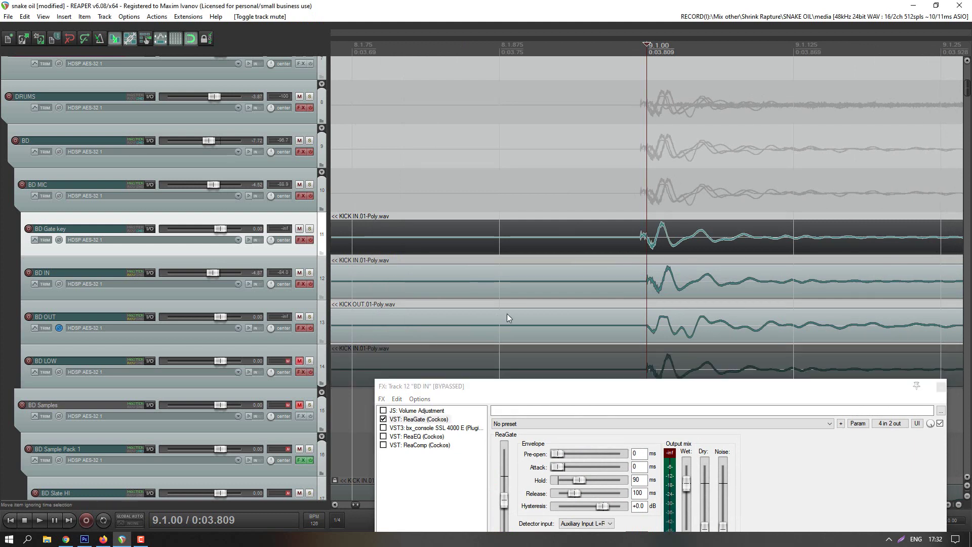
click(299, 317)
click(459, 180)
key(space)
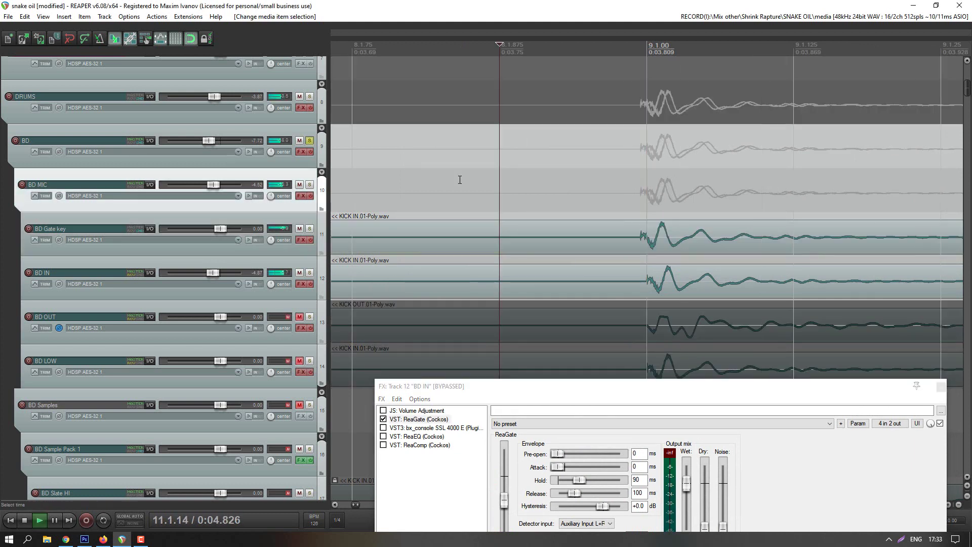
scroll(525, 226, down, 2)
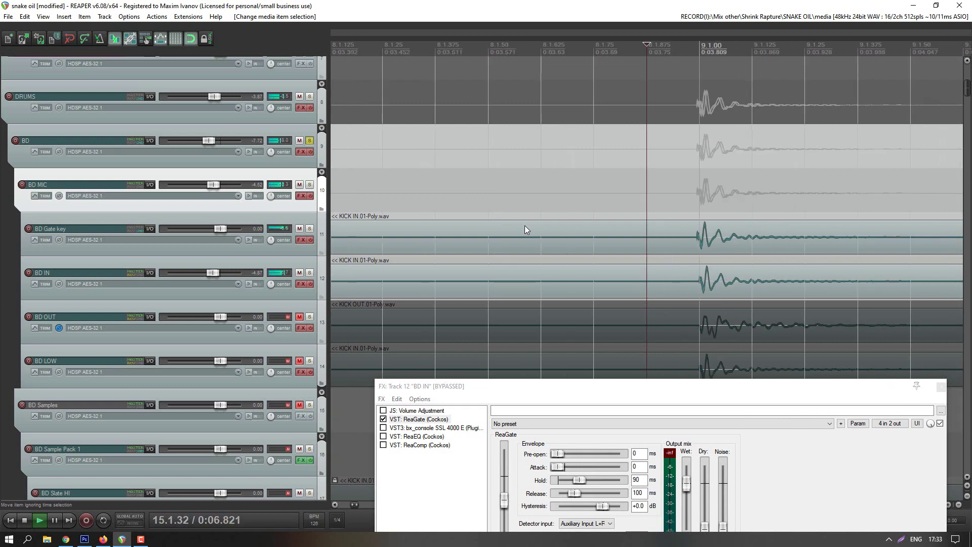
key(space)
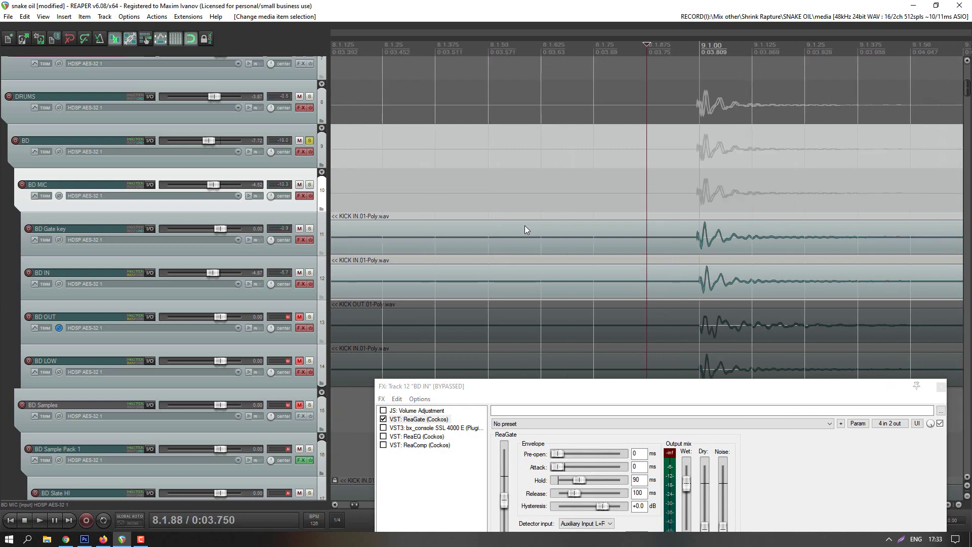
Step: Enable the effects on the BD Gate key track and review its Volume Adjustment plug-in
key(Page_Down)
scroll(658, 279, down, 2)
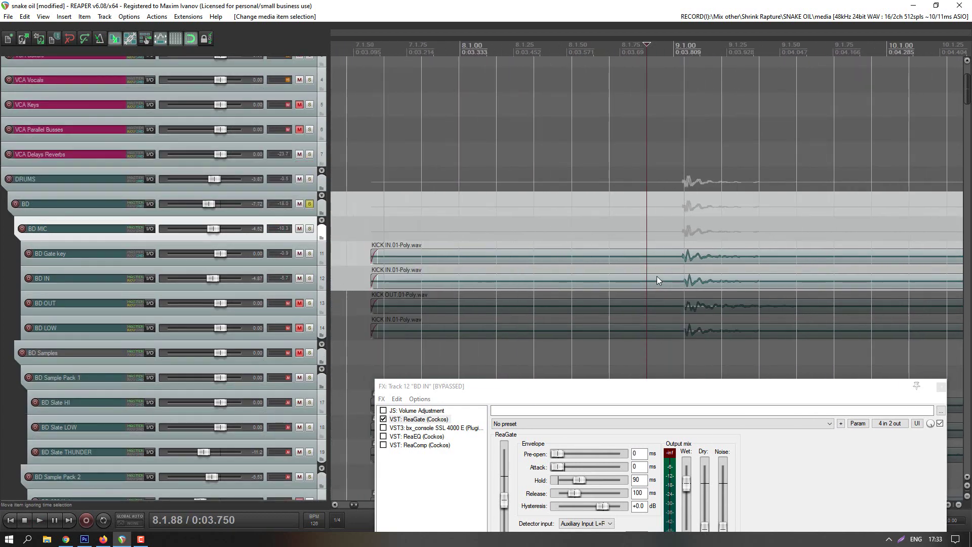
key(Page_Up)
key(Page_Up)
scroll(657, 276, down, 1)
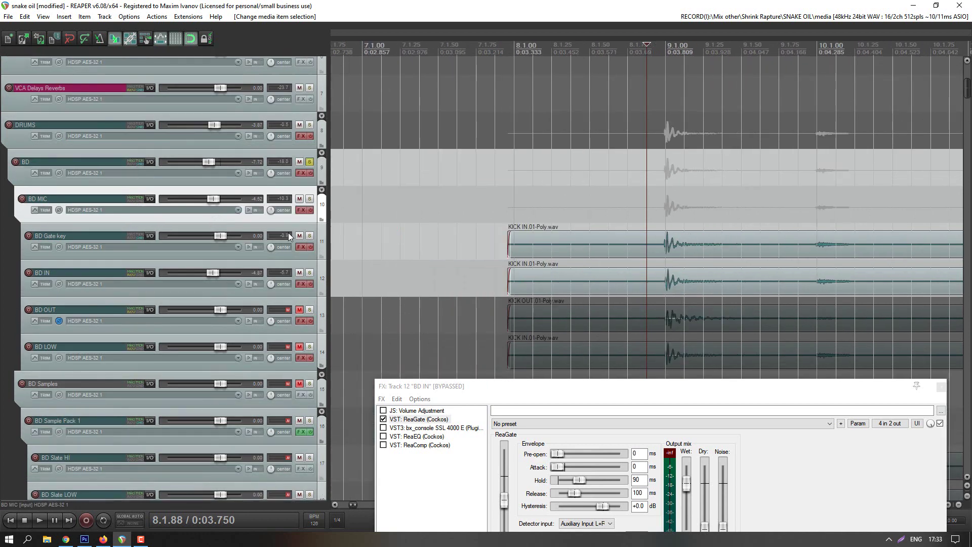
click(311, 247)
click(300, 247)
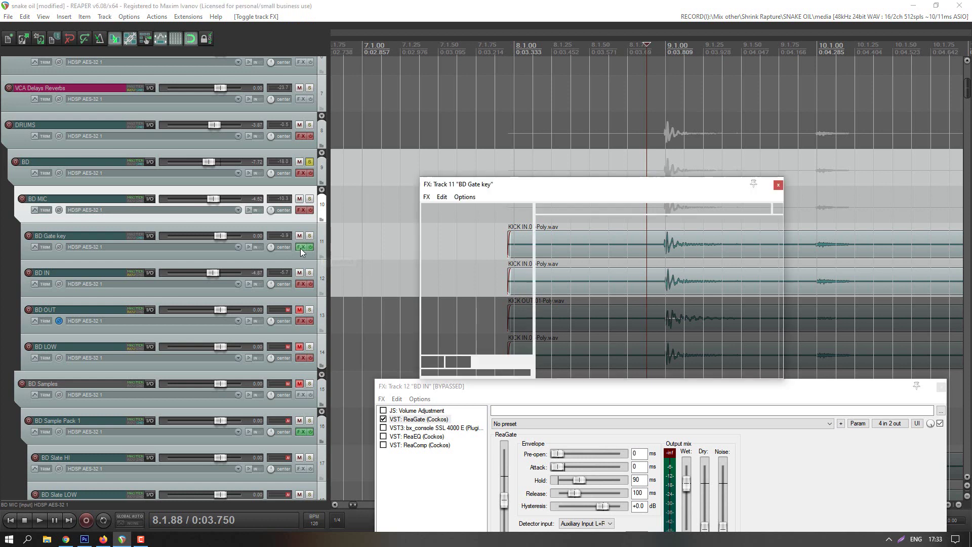
drag(731, 187, 738, 331)
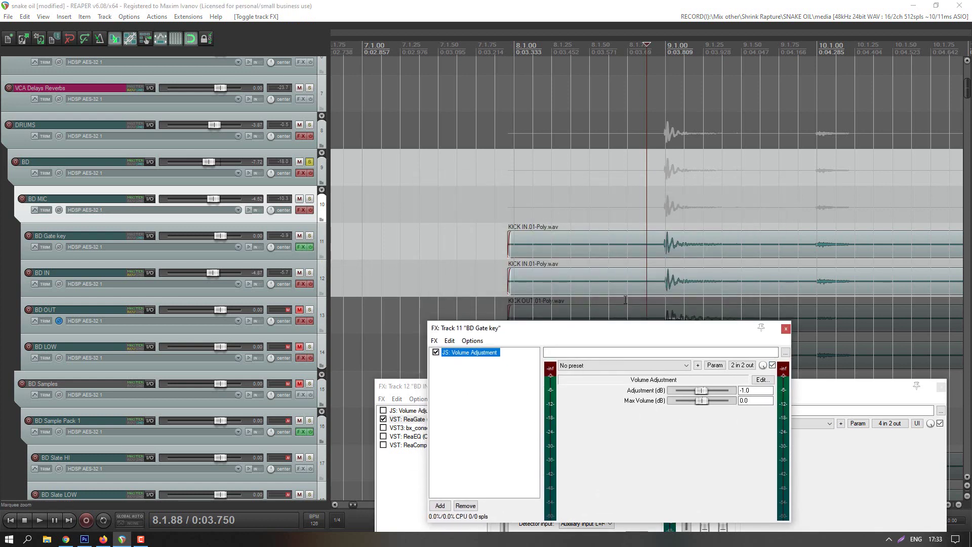
drag(641, 327, 601, 167)
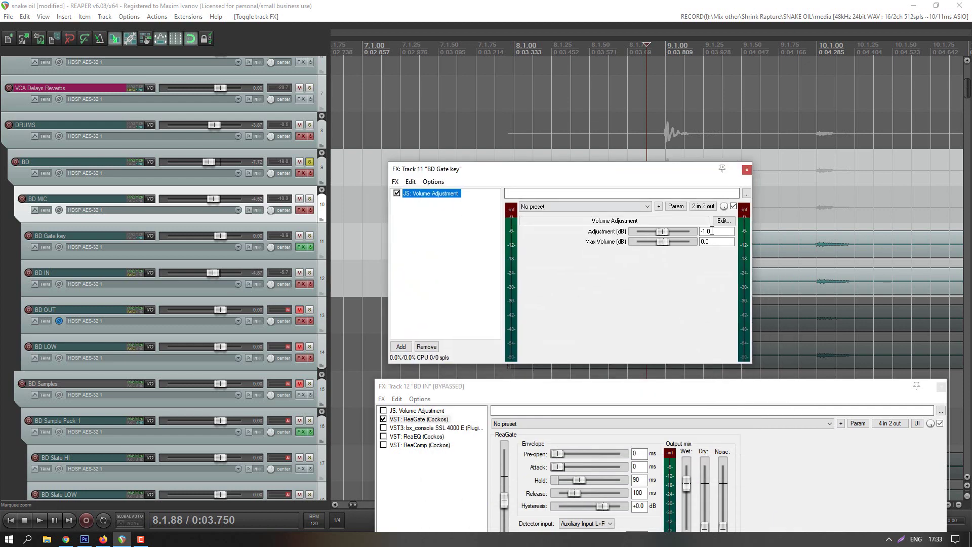
click(747, 170)
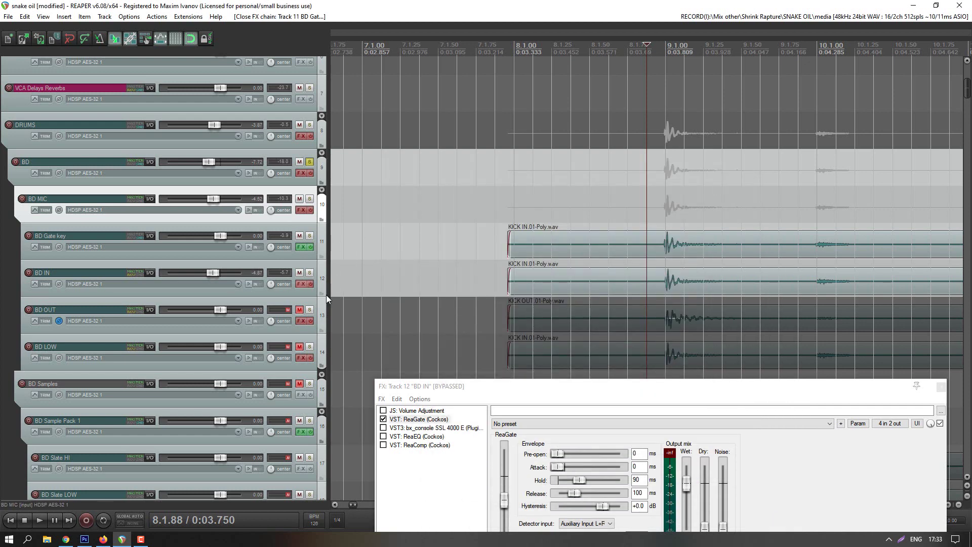
Step: Review ReaGate on the BD IN track and audition the kick with that track's effects bypassed
drag(517, 388, 481, 304)
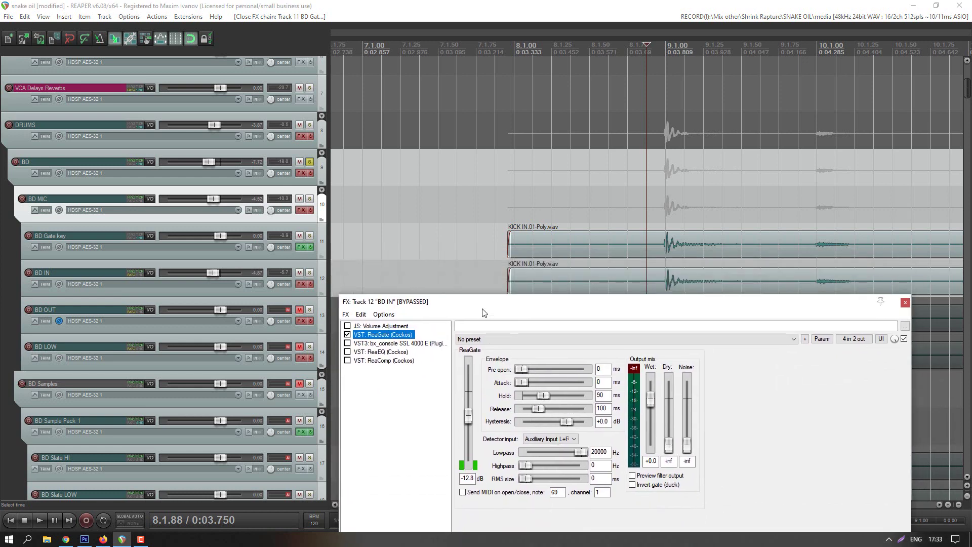
click(316, 264)
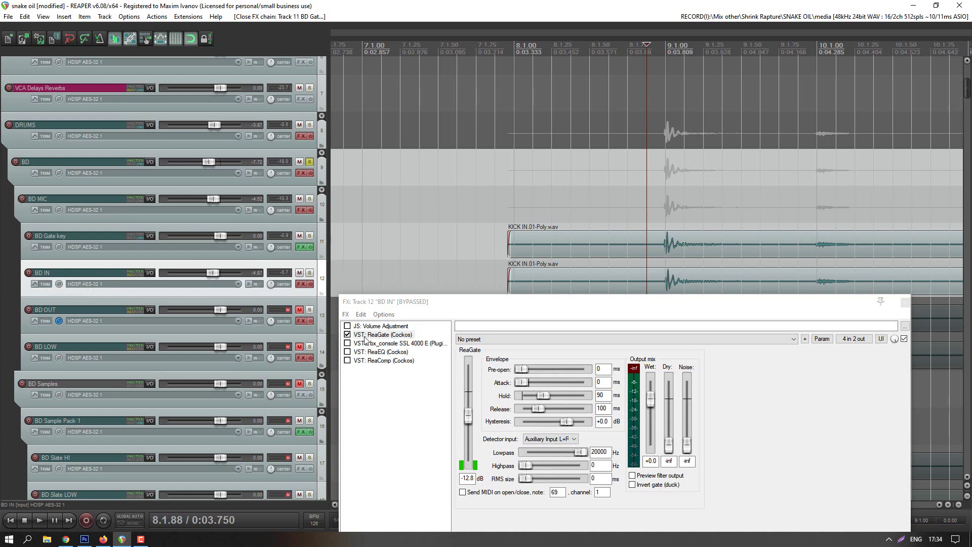
click(380, 336)
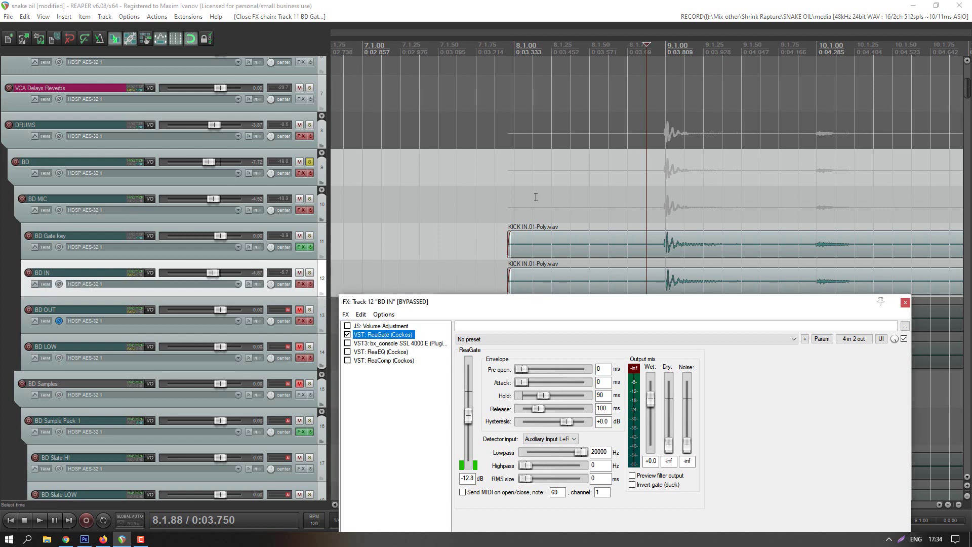
key(space)
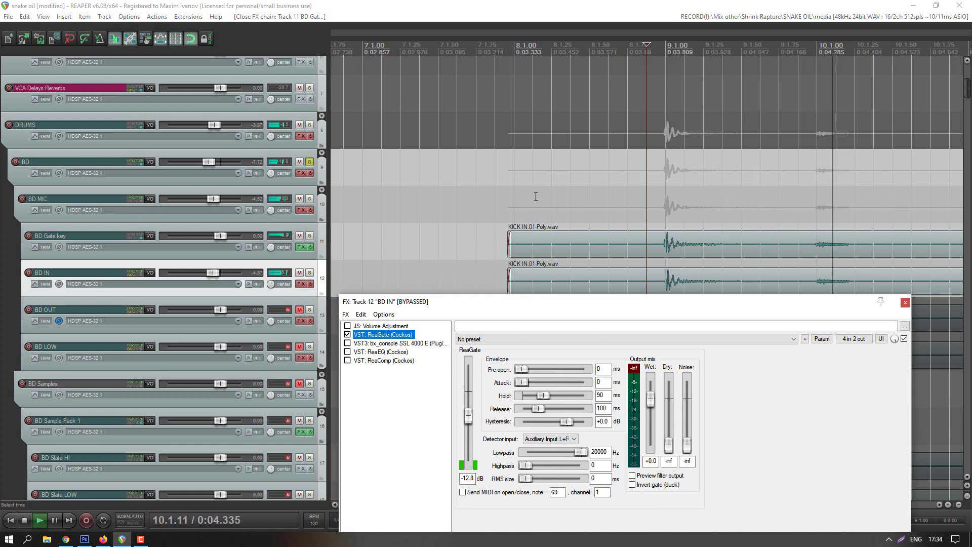
key(space)
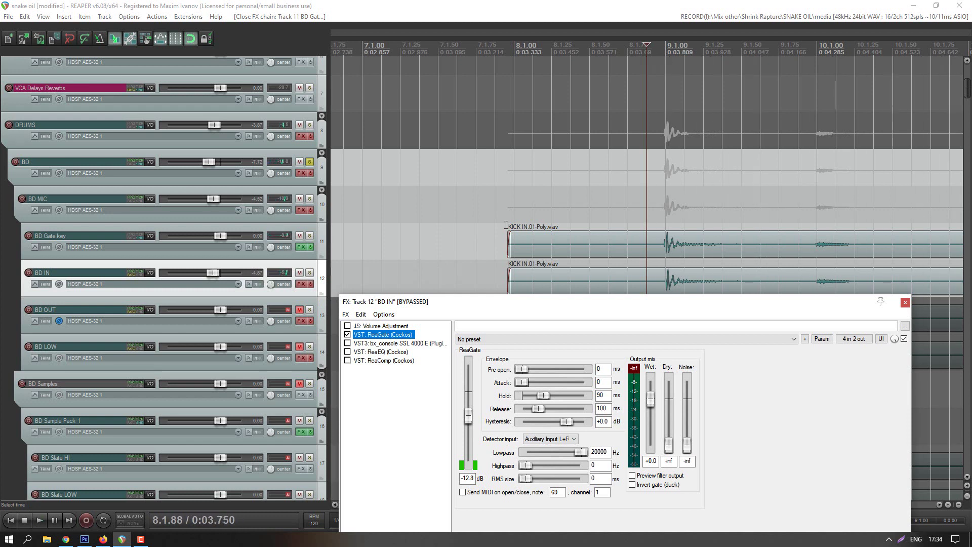
Step: Enable the BD IN track's effects and audition the kick through ReaGate
click(311, 284)
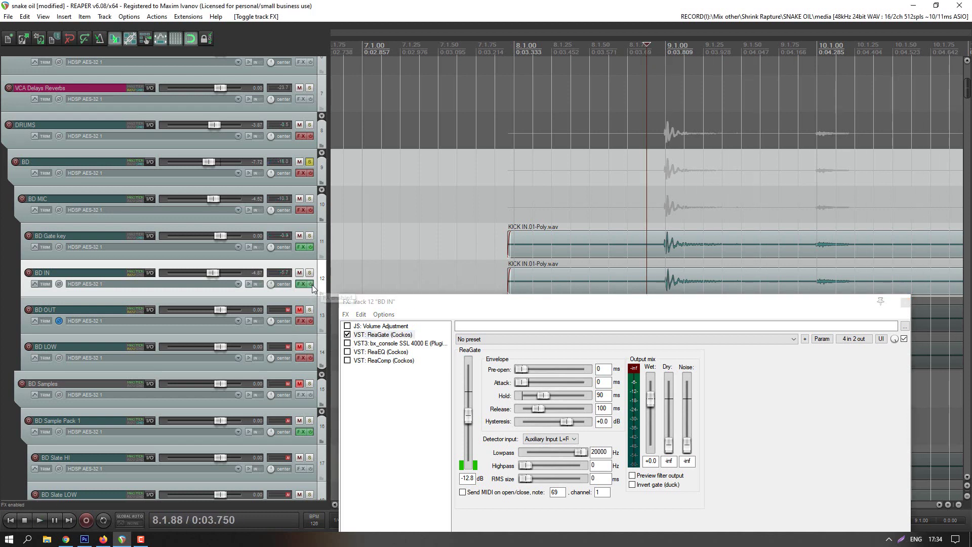
key(space)
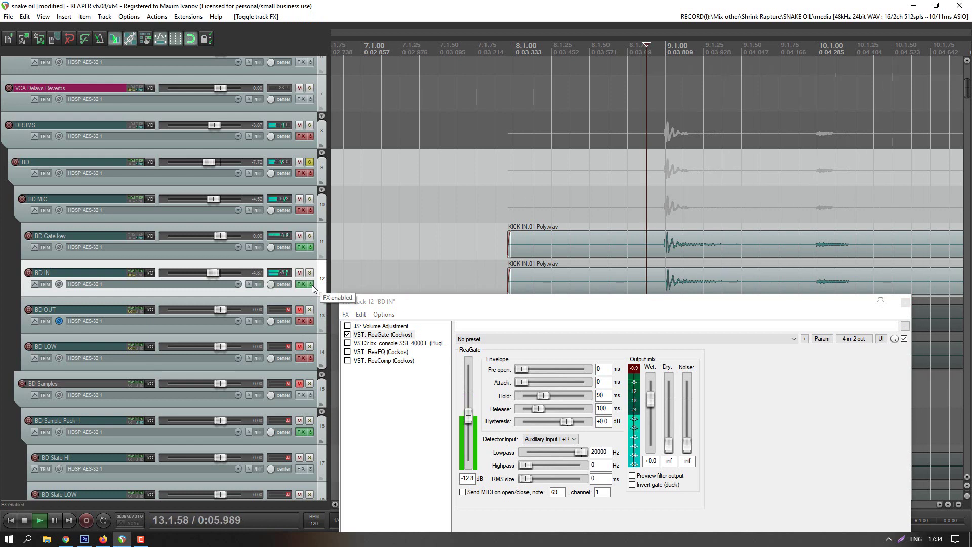
key(space)
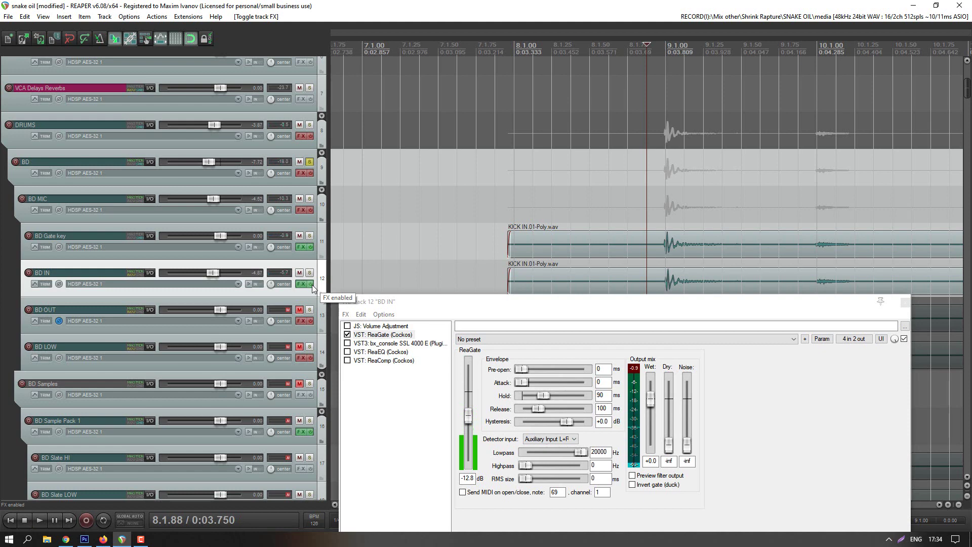
Step: Enable bx_console SSL 4000 E on BD IN, review its channel strip settings, and close the effect chain
click(366, 344)
click(347, 343)
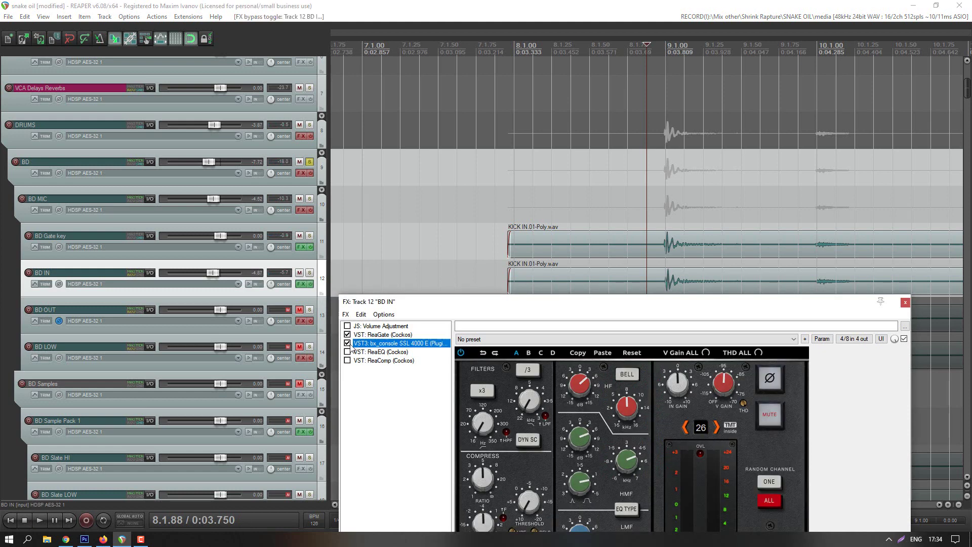
drag(559, 302, 549, 52)
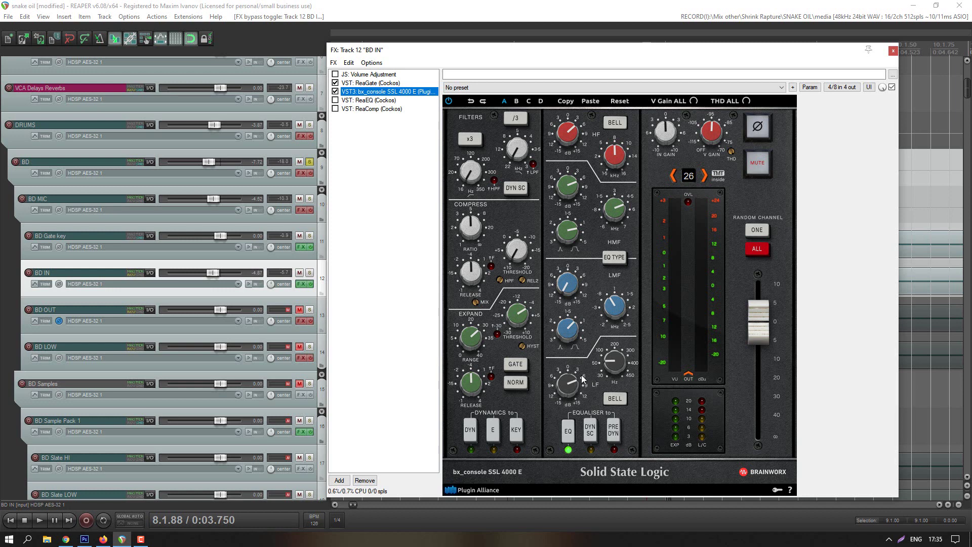
click(894, 51)
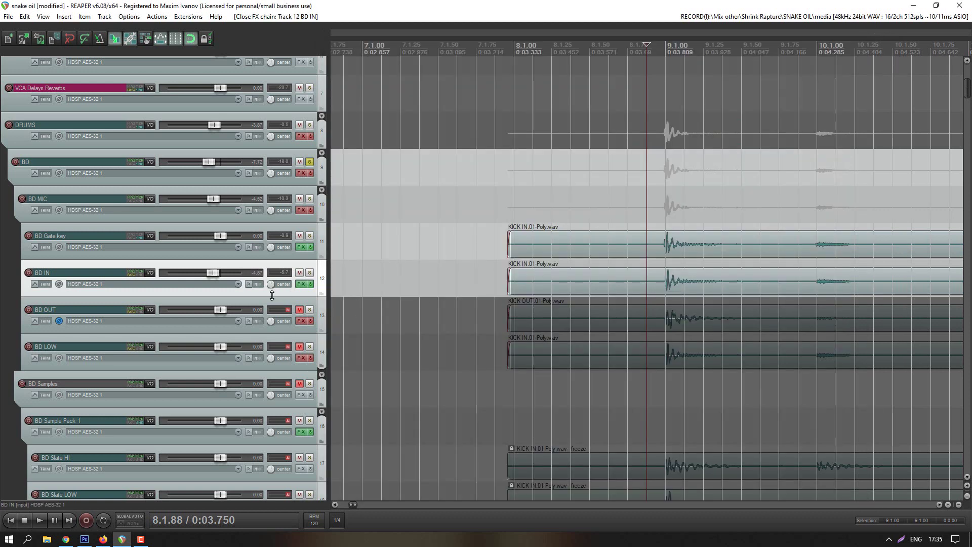
Step: Compare the kick with the BD IN track's effects bypassed and enabled by playing each version
click(310, 284)
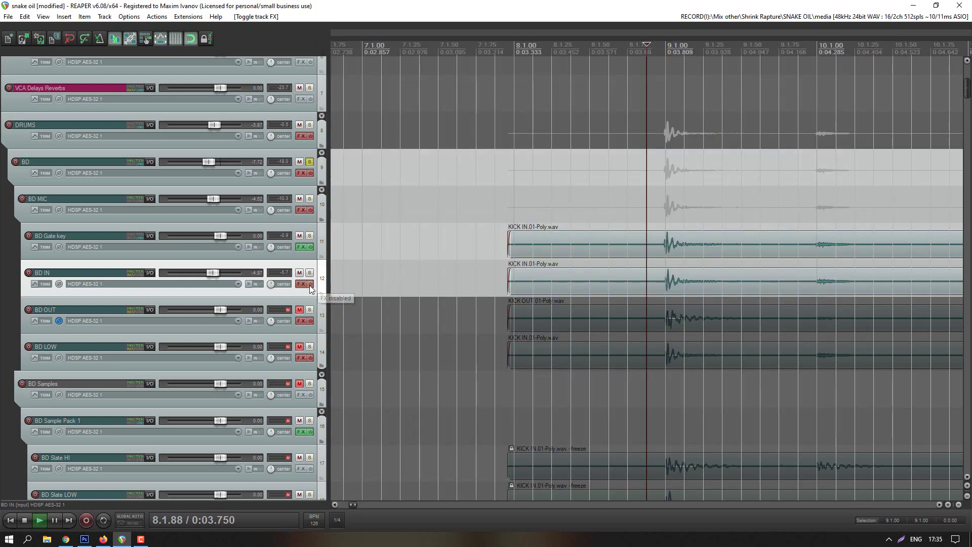
key(space)
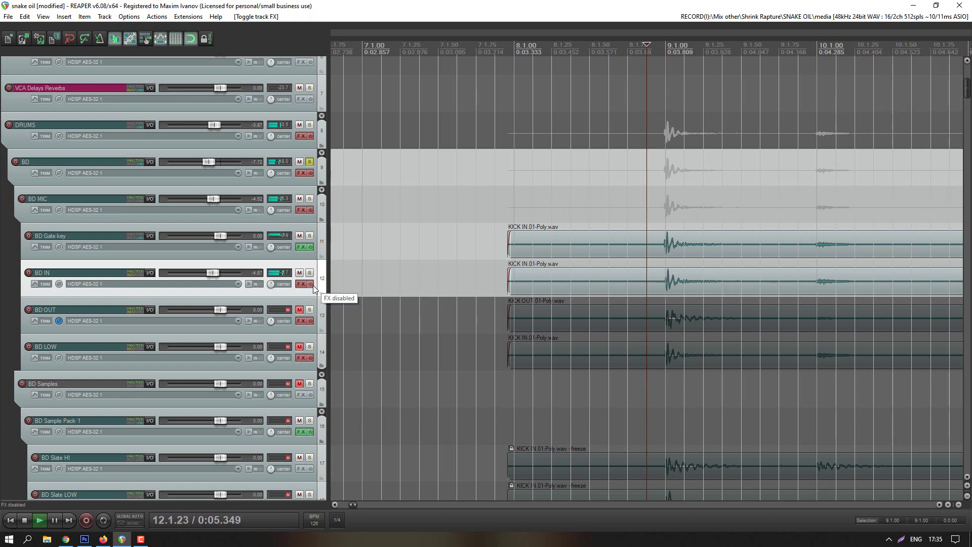
key(space)
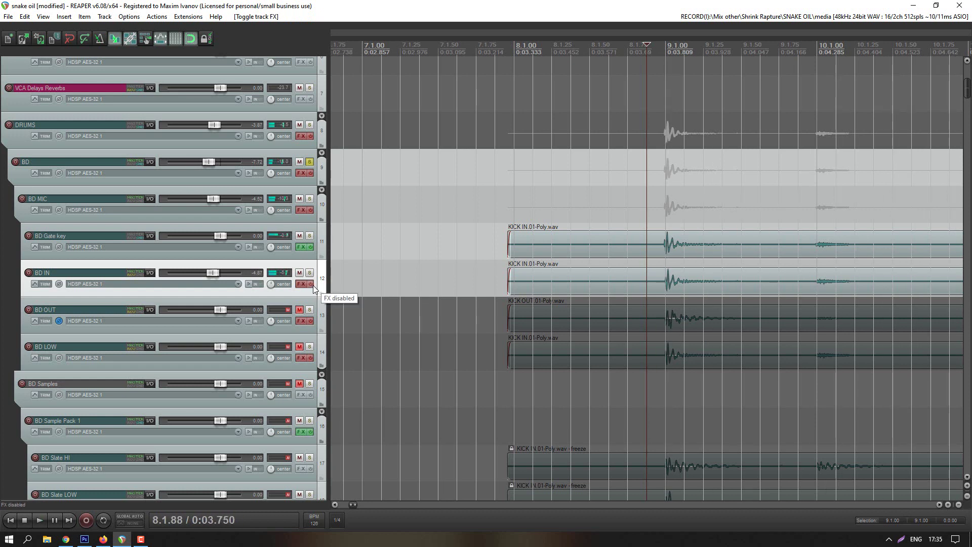
click(310, 284)
key(space)
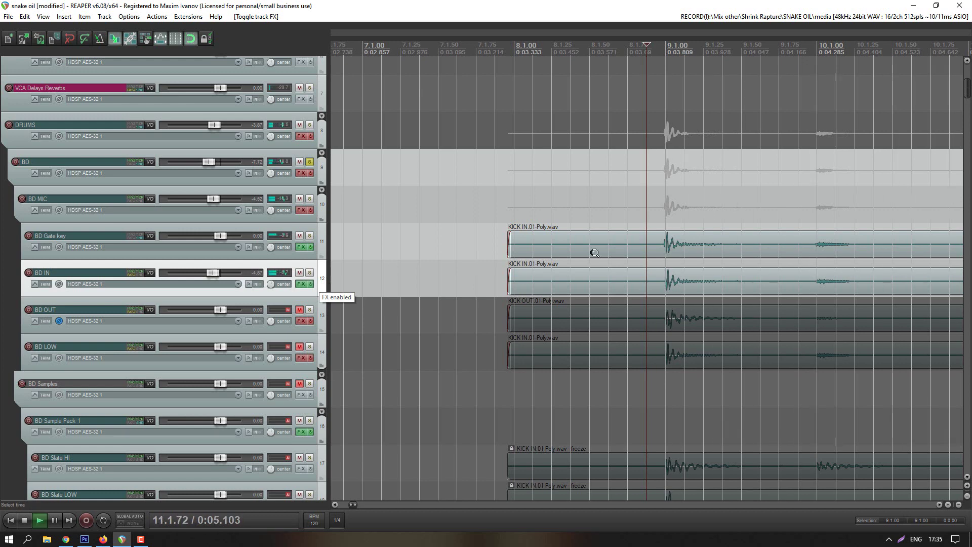
scroll(595, 251, down, 3)
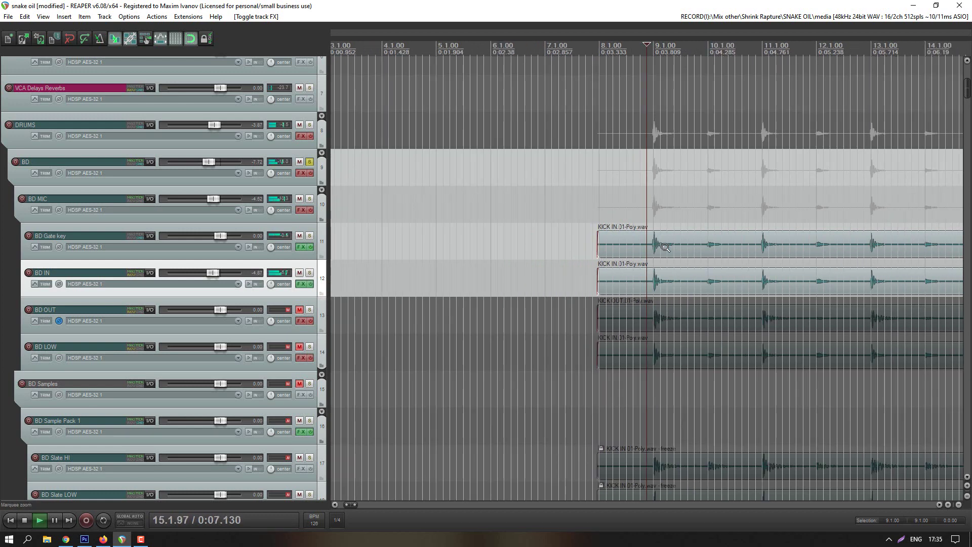
key(space)
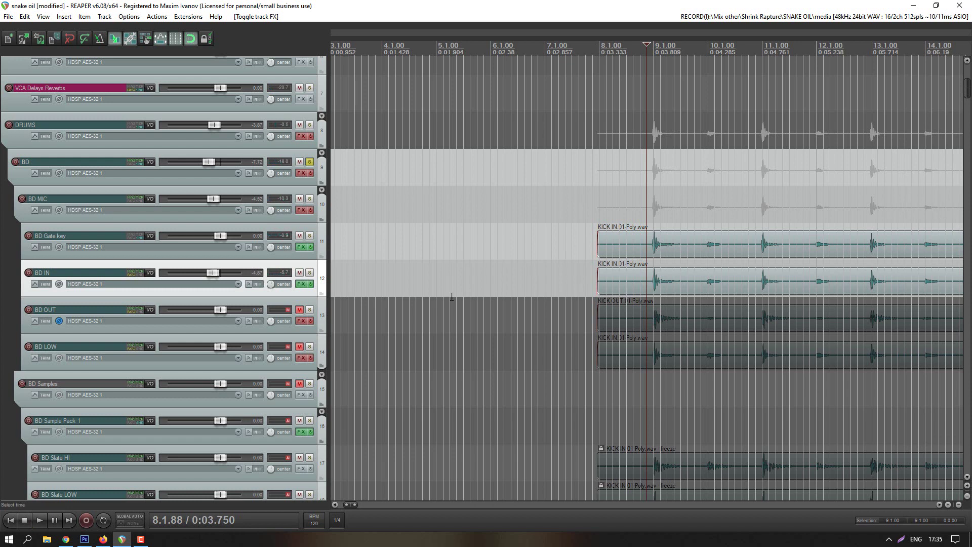
Step: Unmute the BD OUT track and solo it
key(Page_Down)
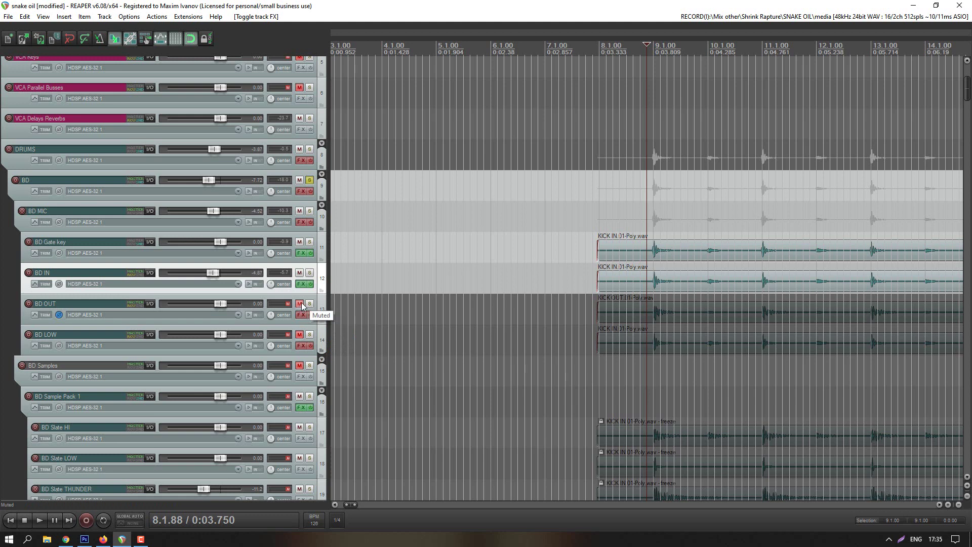
click(317, 303)
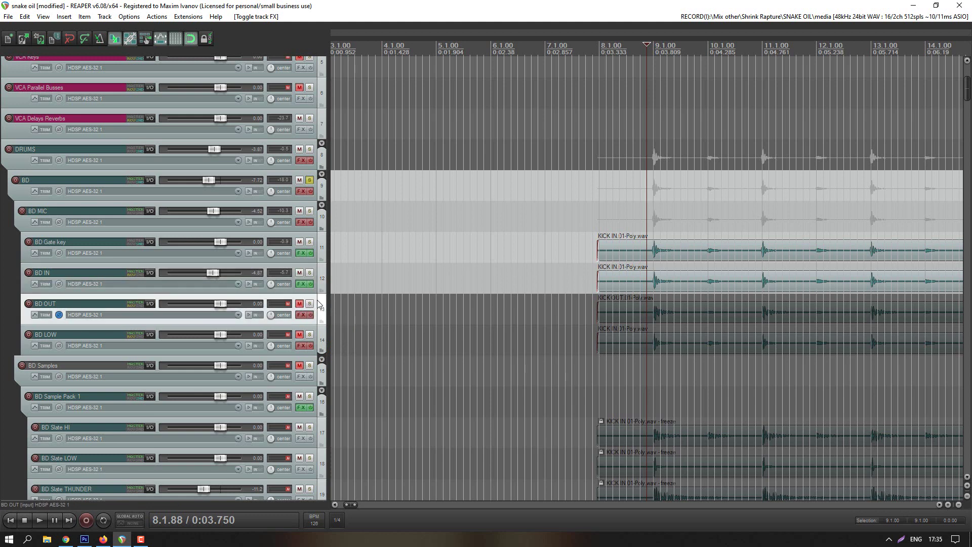
click(298, 305)
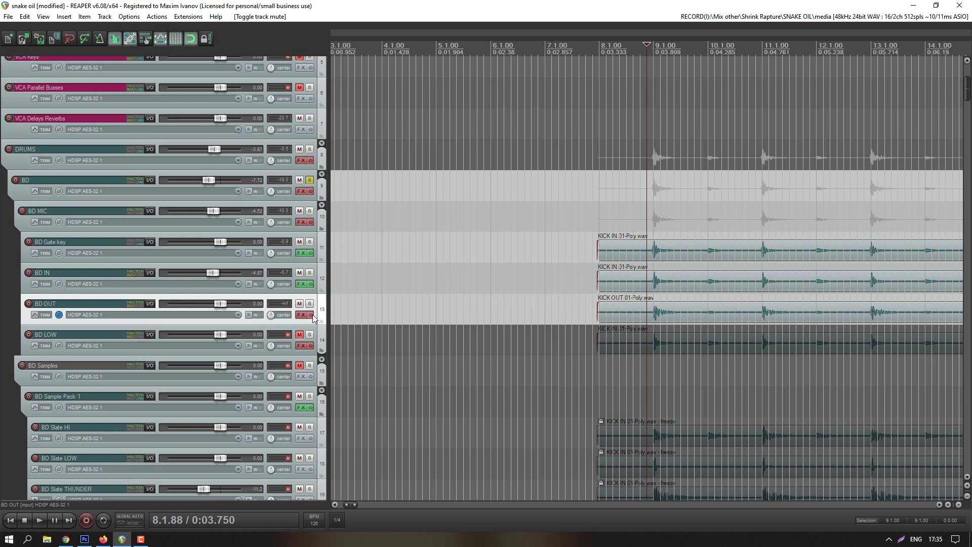
click(309, 303)
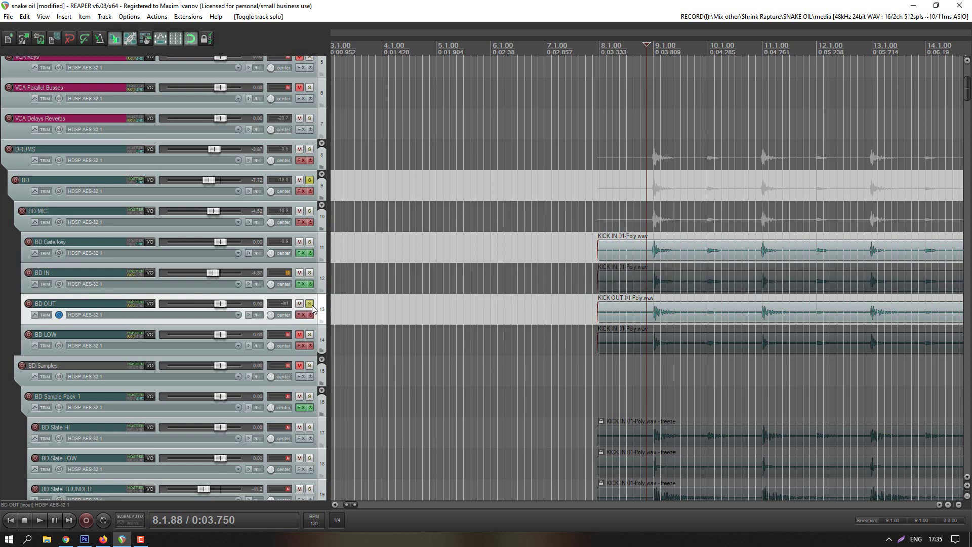
Step: Audition the soloed BD OUT track with the BD Gate key track muted, and unmute the key track during playback
click(299, 242)
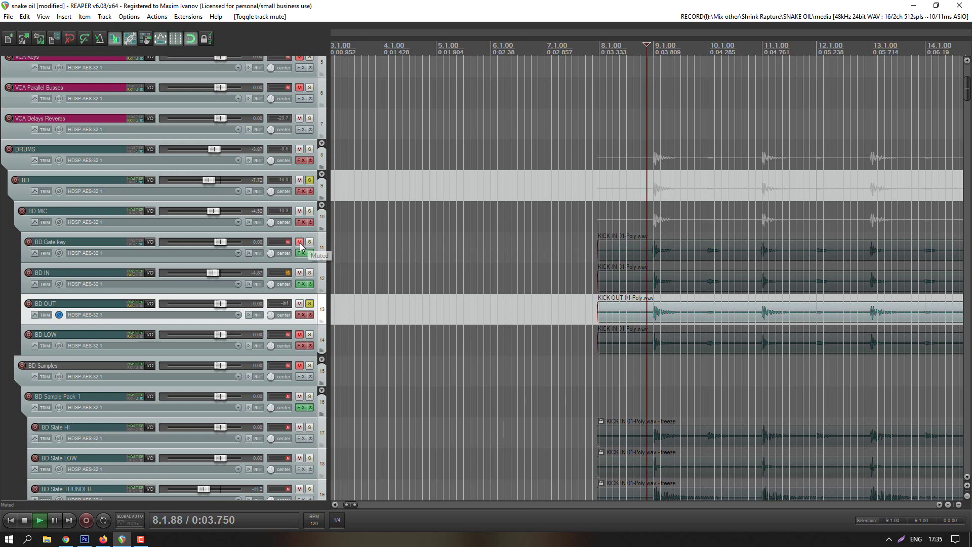
key(space)
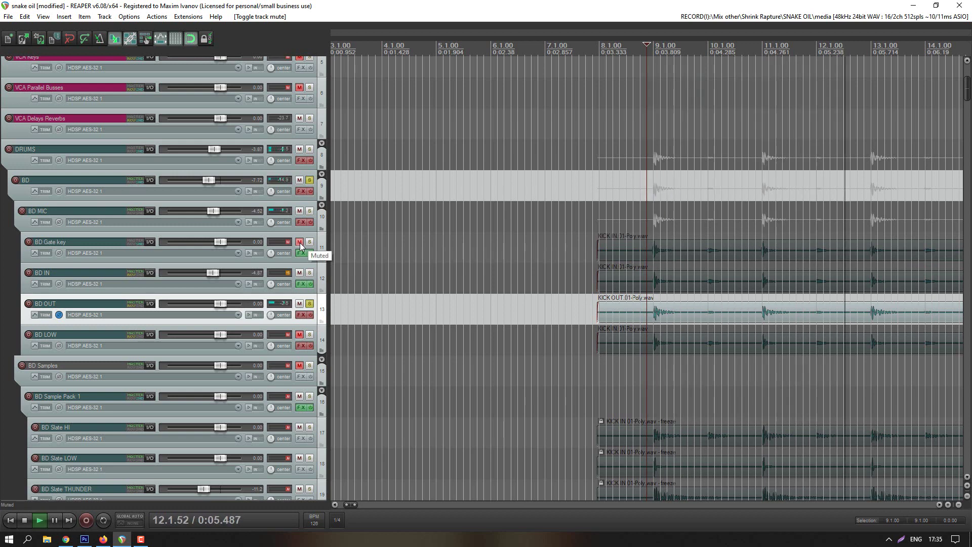
click(300, 242)
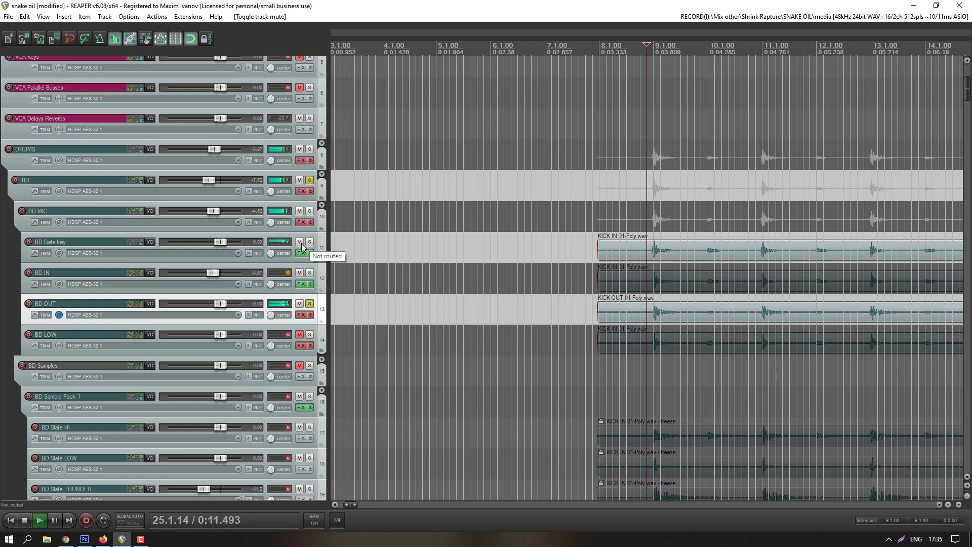
key(space)
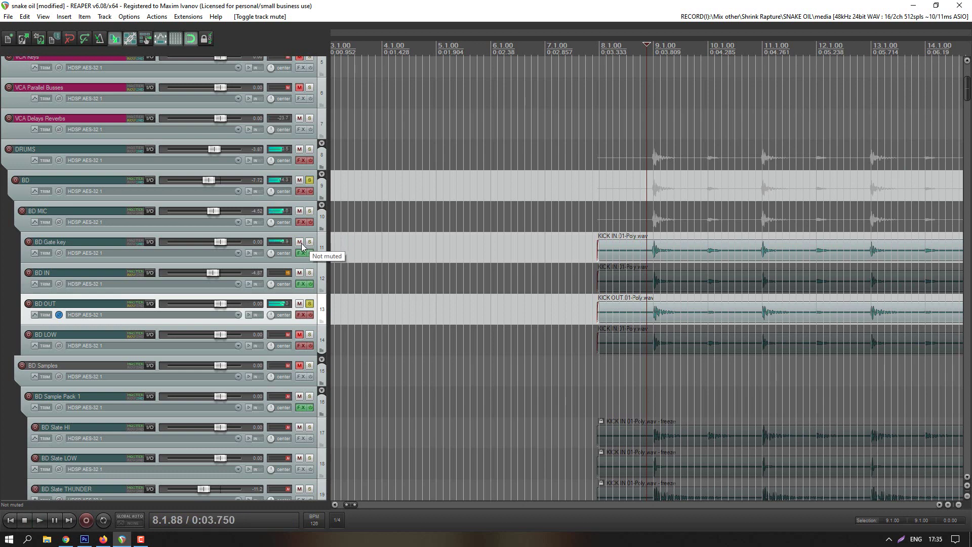
Step: Review ReaGate and the bx_console SSL 4000 E settings on BD OUT and close its effect chain
click(301, 316)
click(394, 323)
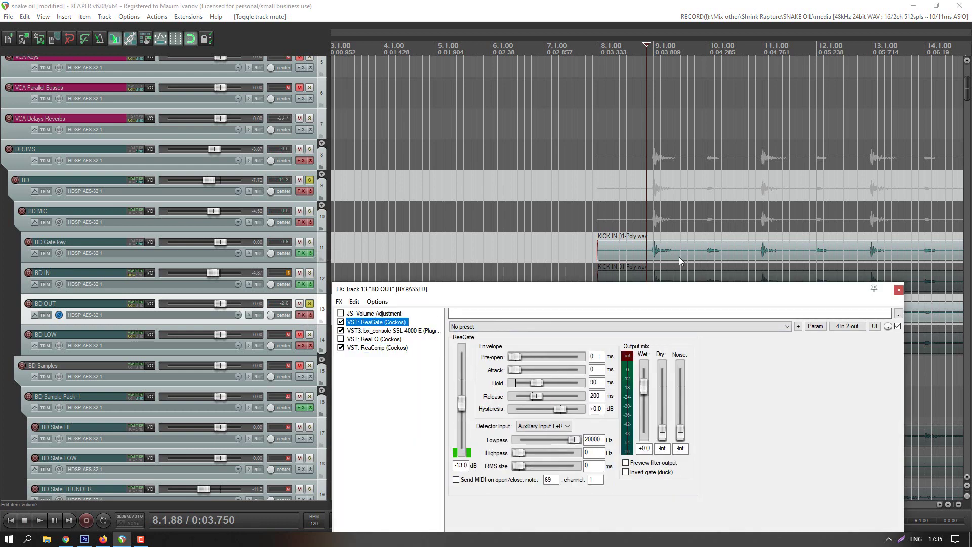
click(386, 330)
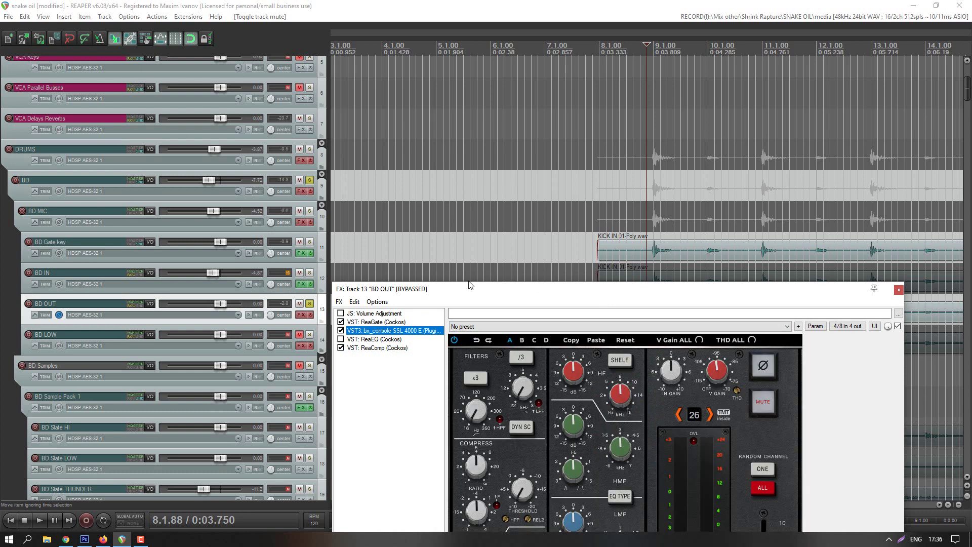
drag(501, 292, 478, 62)
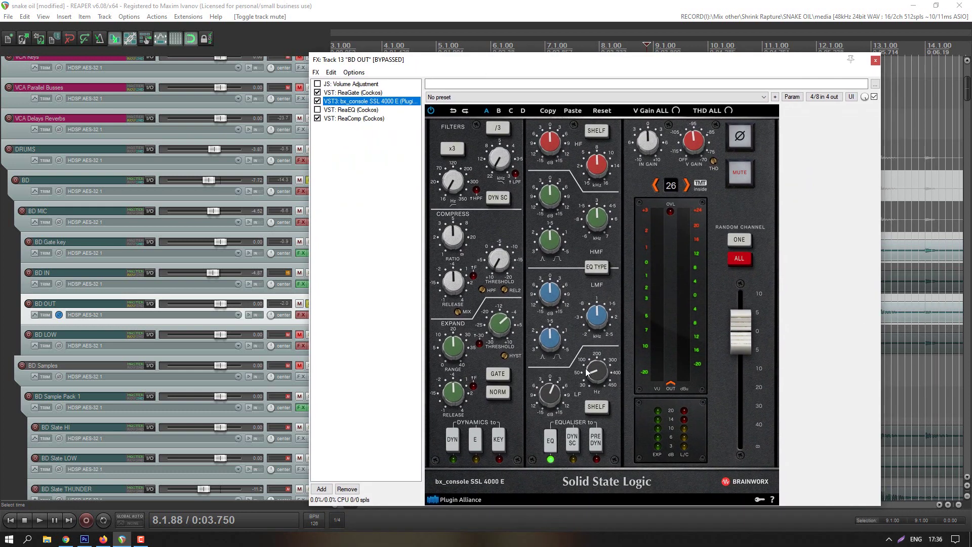
click(876, 61)
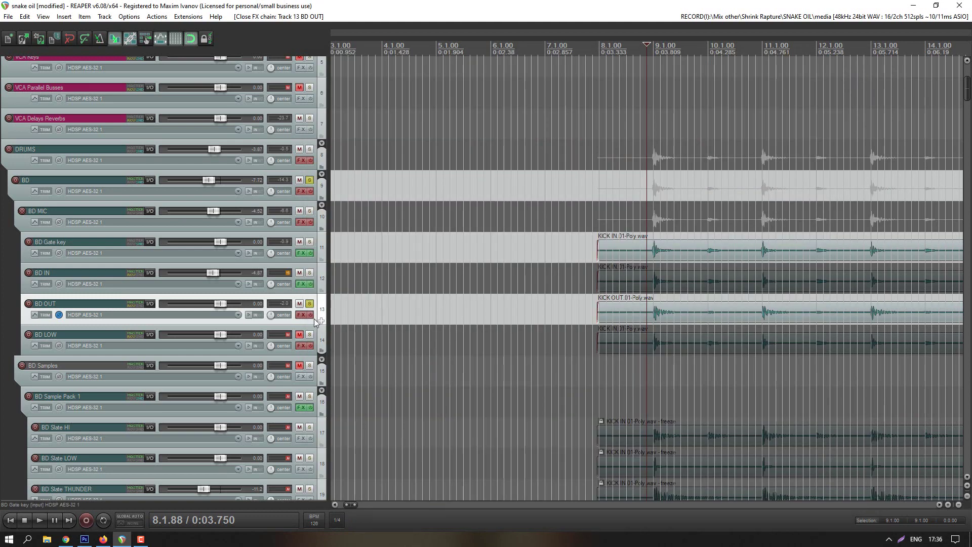
Step: Enable the BD OUT track's effects and audition the processed outside kick microphone
click(311, 316)
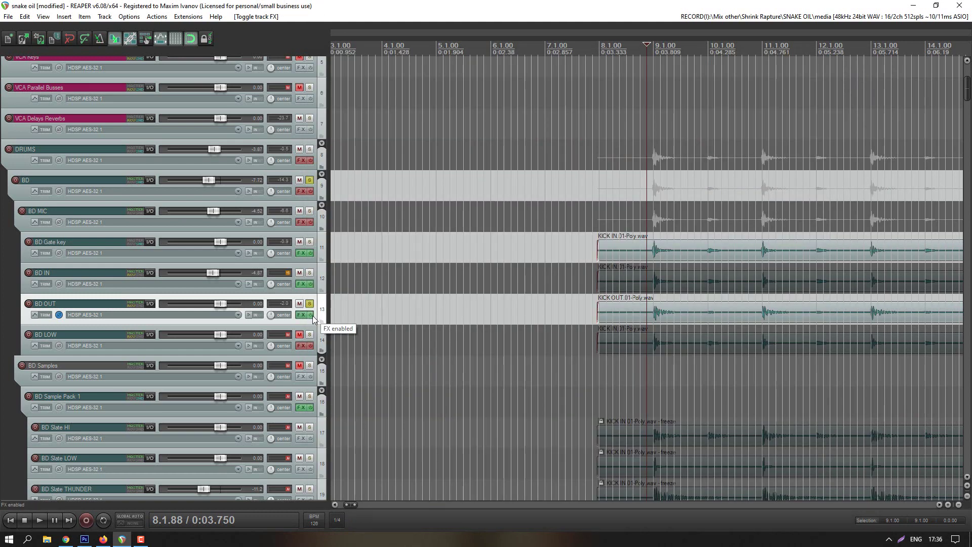
key(space)
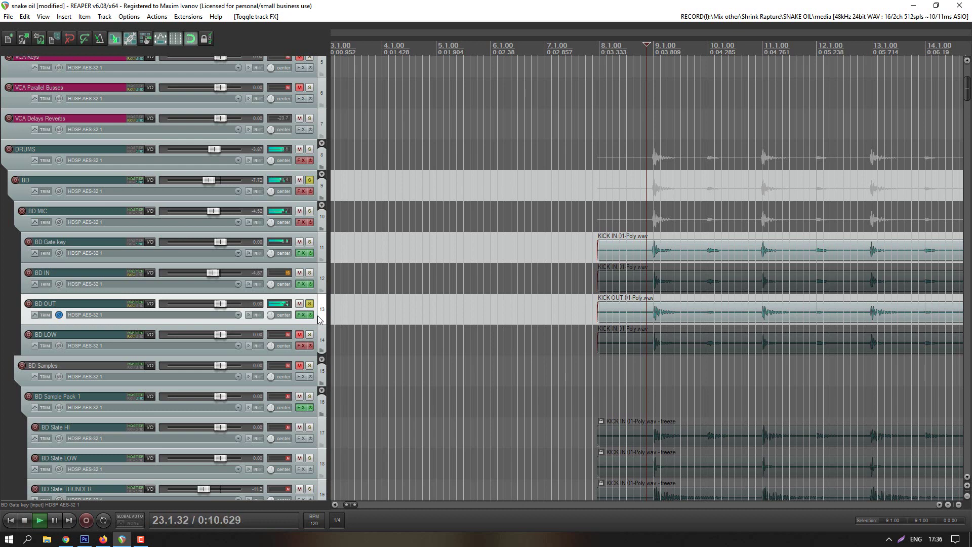
key(space)
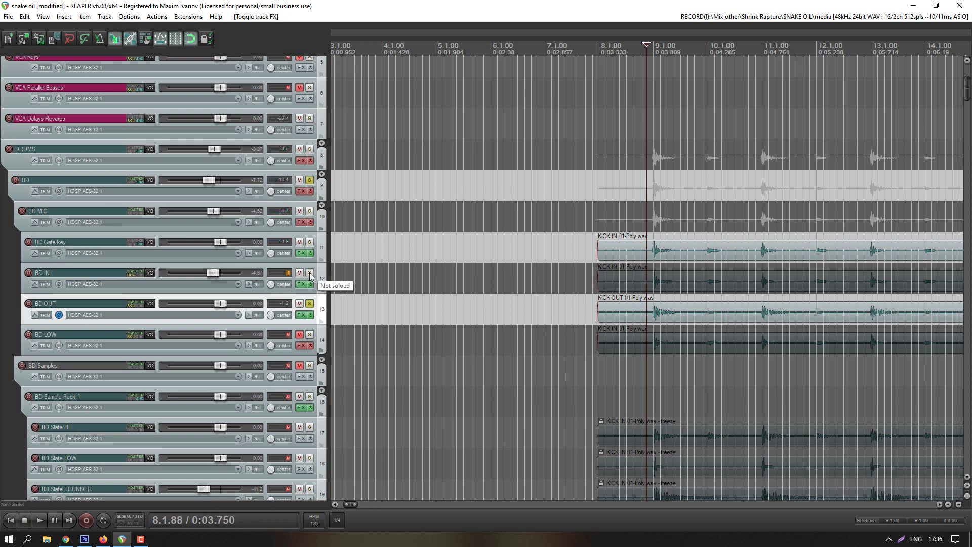
Step: Solo BD IN together with BD OUT and audition both kick microphones
click(310, 273)
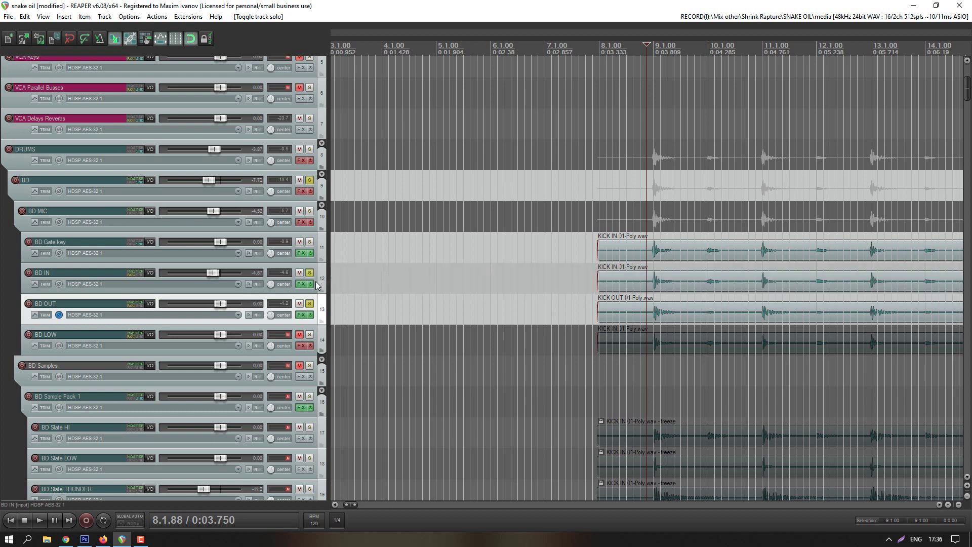
key(space)
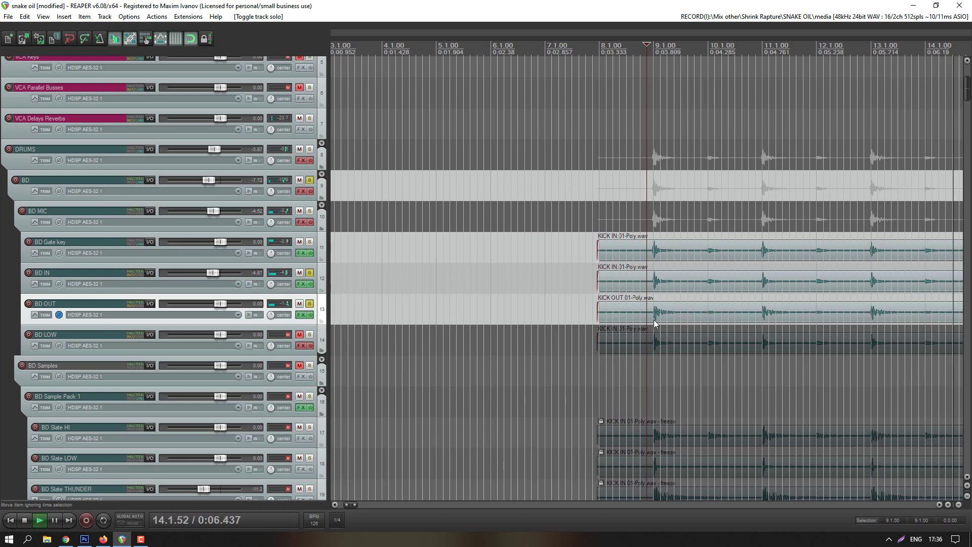
scroll(654, 320, down, 2)
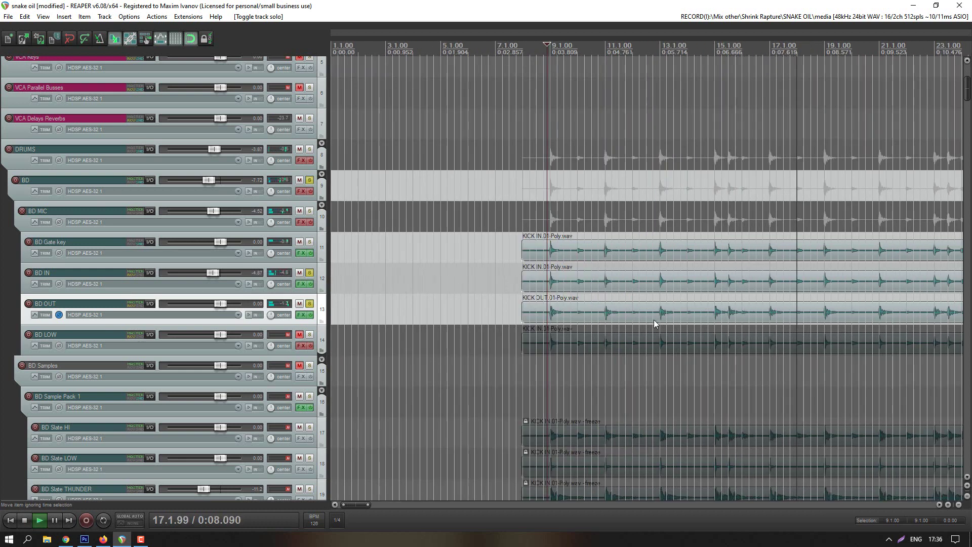
key(space)
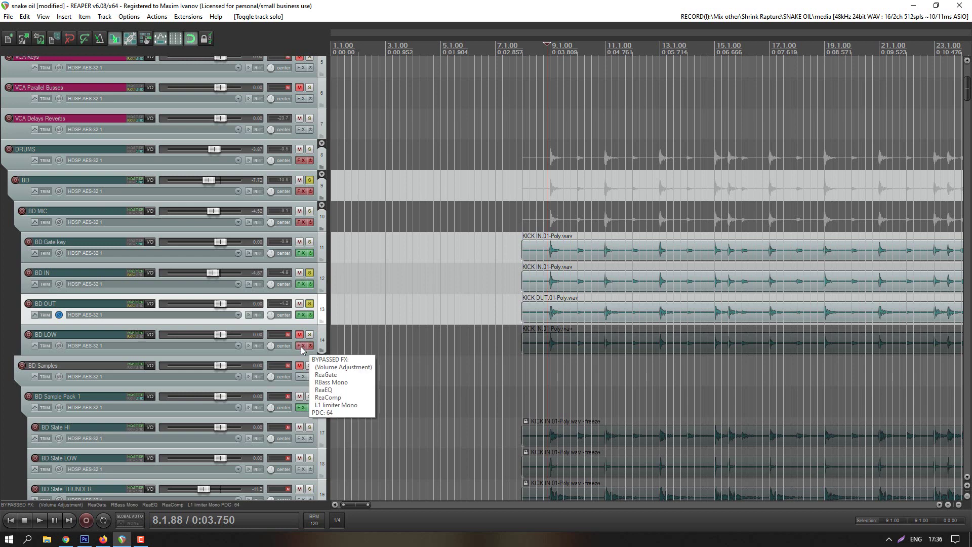
Step: Select the BD IN item, open the BD LOW effect chain, and review its ReaGate and RBass Mono settings
click(567, 278)
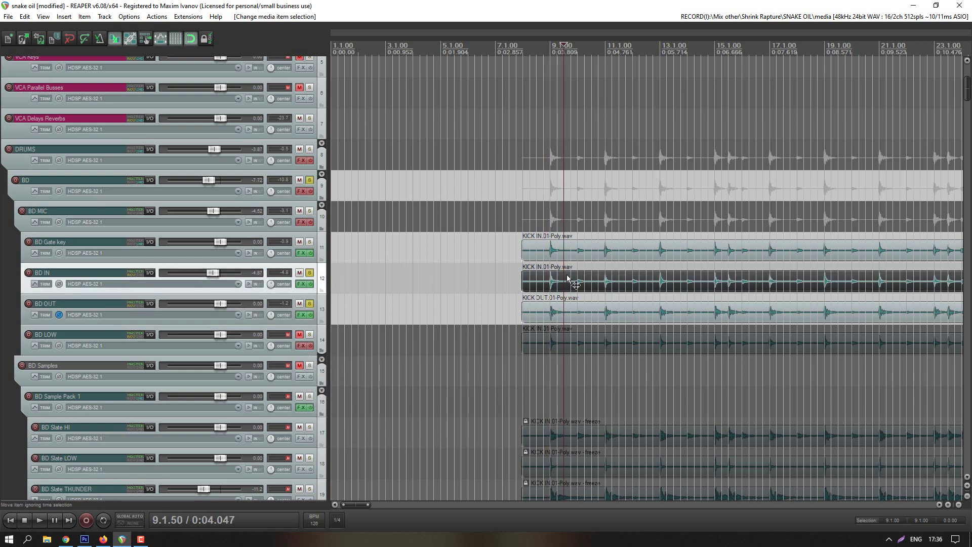
scroll(567, 277, down, 2)
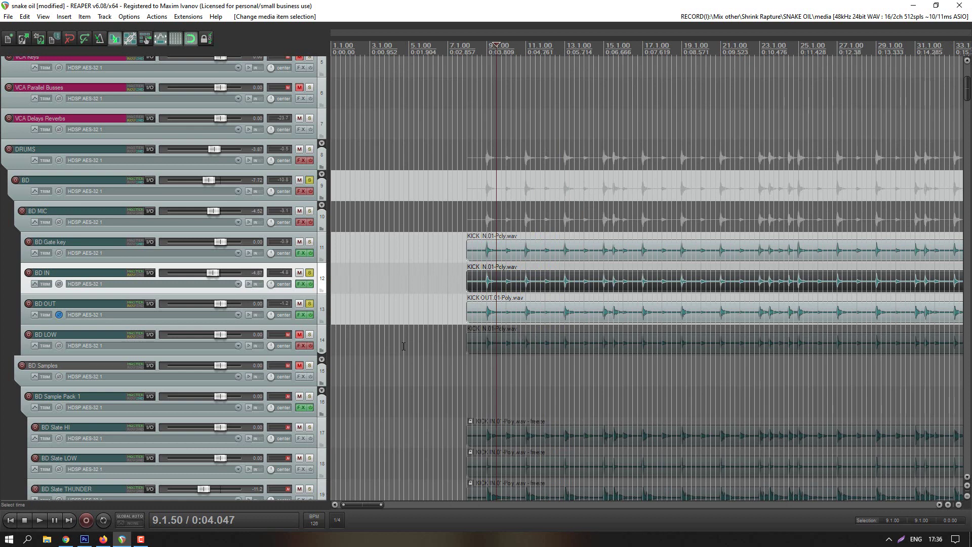
click(321, 338)
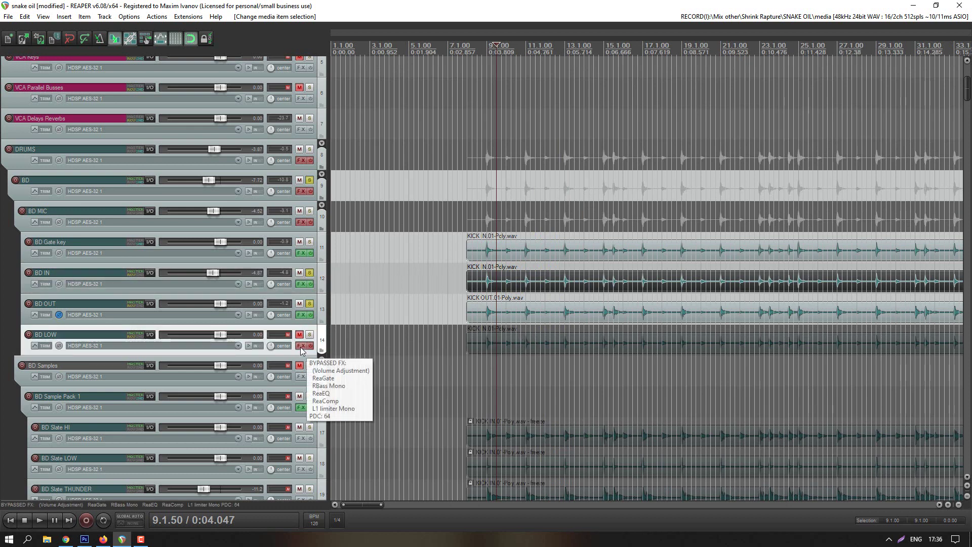
click(301, 346)
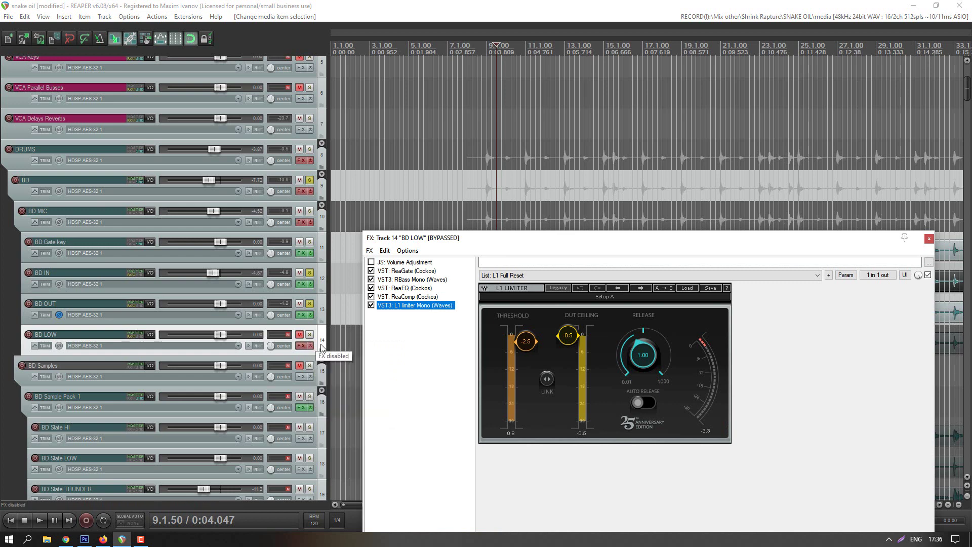
click(422, 271)
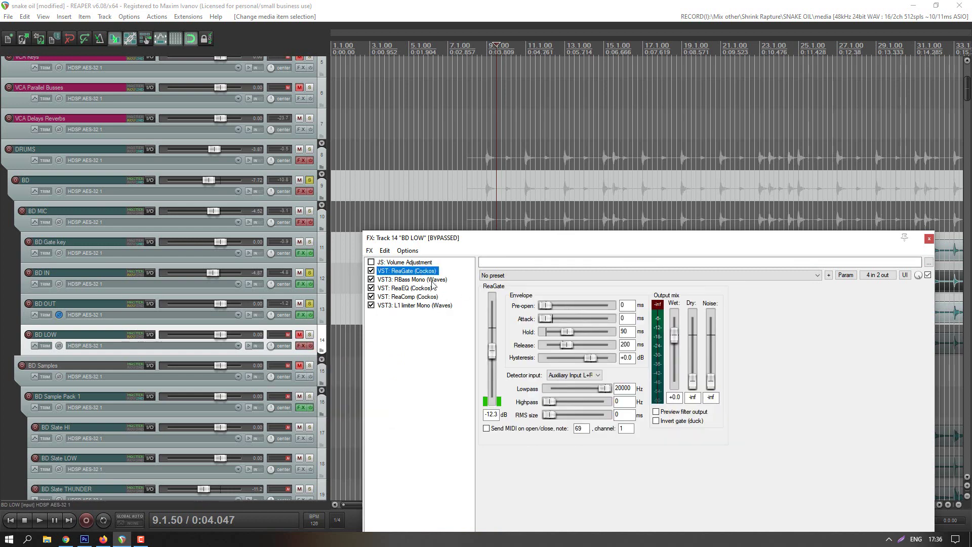
click(432, 280)
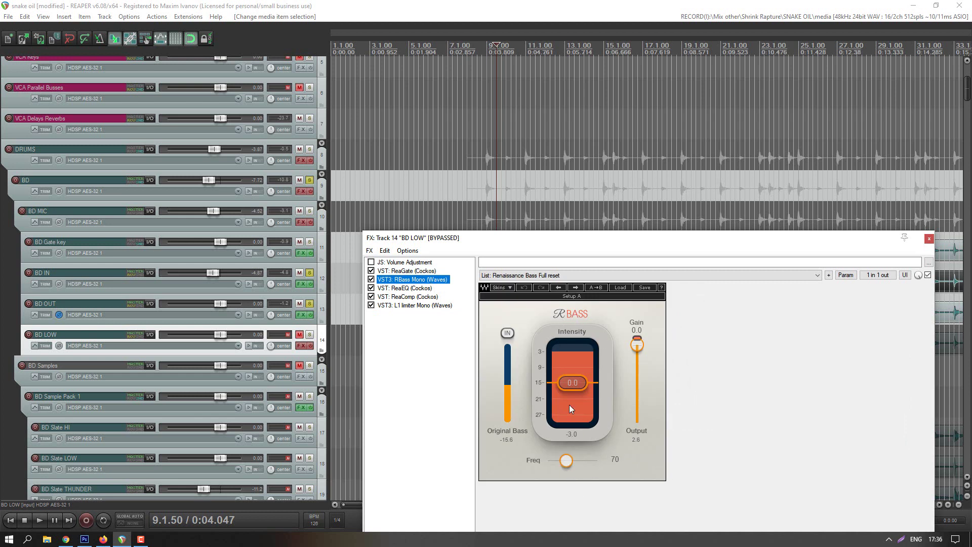
Step: Review BD LOW's ReaEQ curve, ReaComp ratio and L1 limiter Mono settings
click(398, 289)
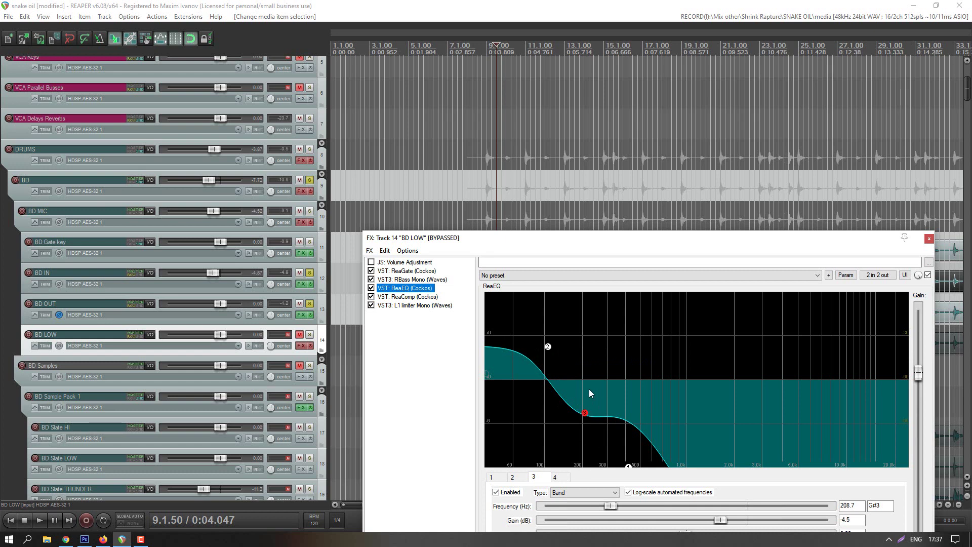
click(403, 297)
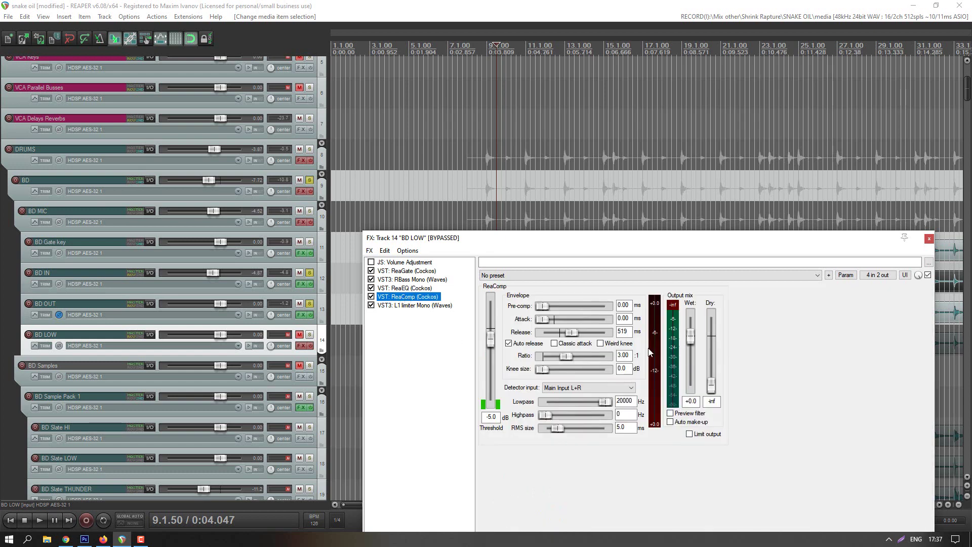
click(623, 355)
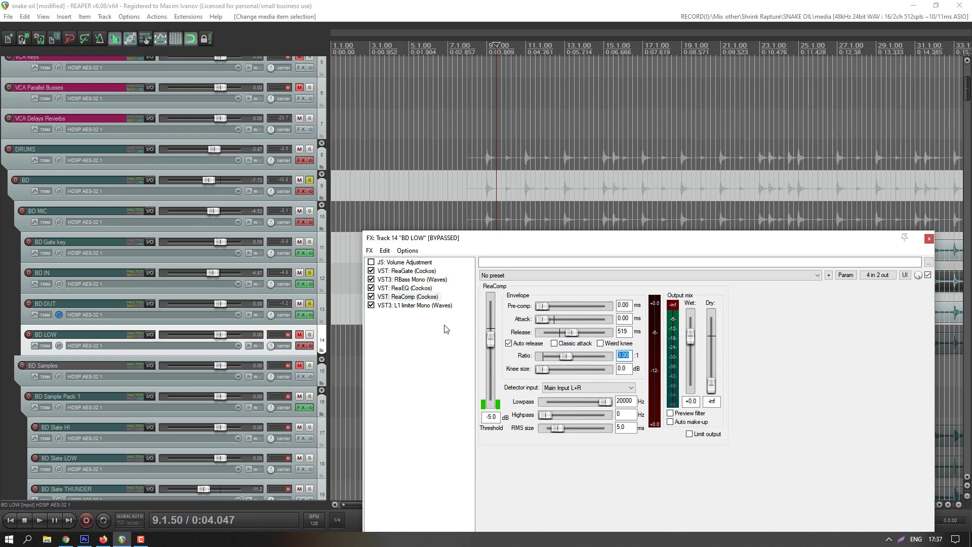
click(413, 306)
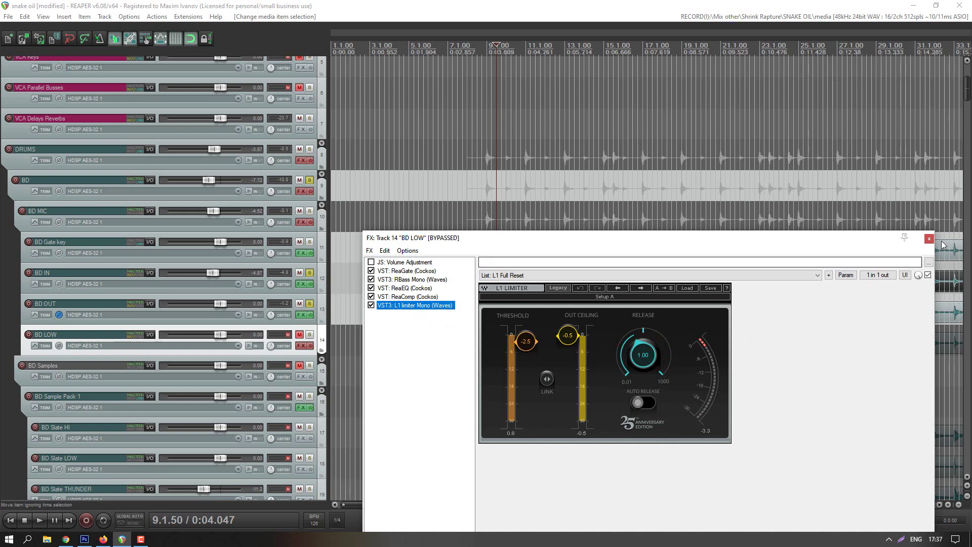
Step: Recheck BD LOW's ReaEQ curve and close the track's effect chain
click(405, 287)
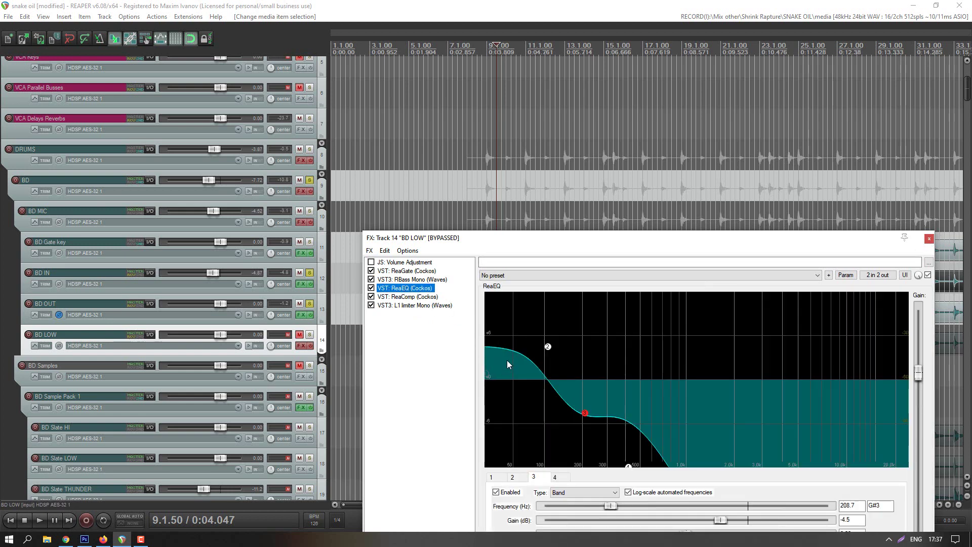
click(929, 239)
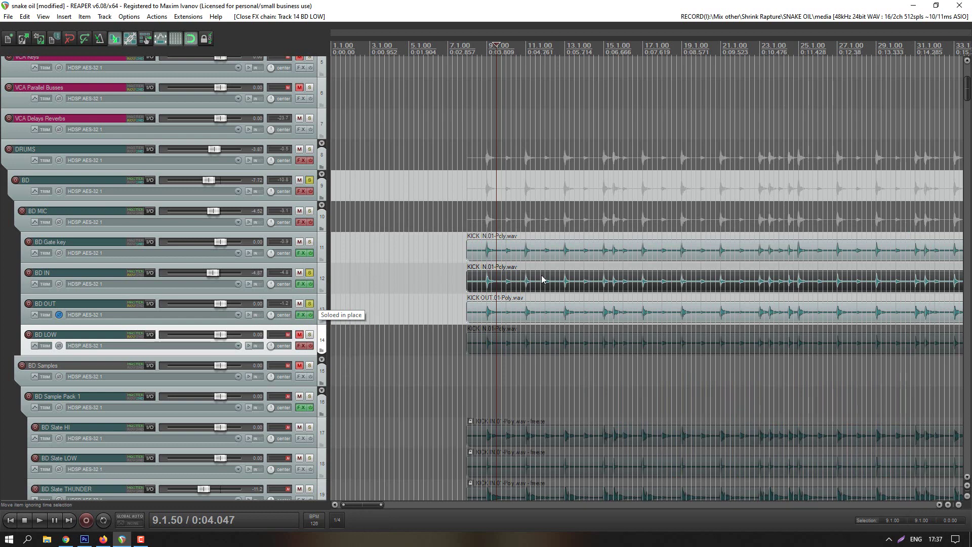
Step: Place the edit cursor at 8.1.00, unmute and solo BD LOW with its effects enabled, and unsolo BD OUT and BD IN
click(469, 216)
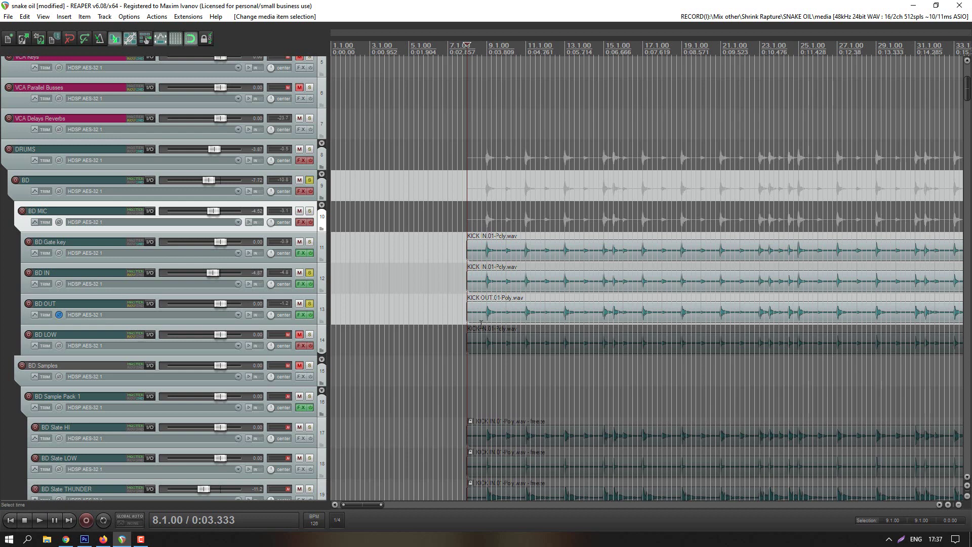
click(299, 334)
click(310, 345)
click(309, 334)
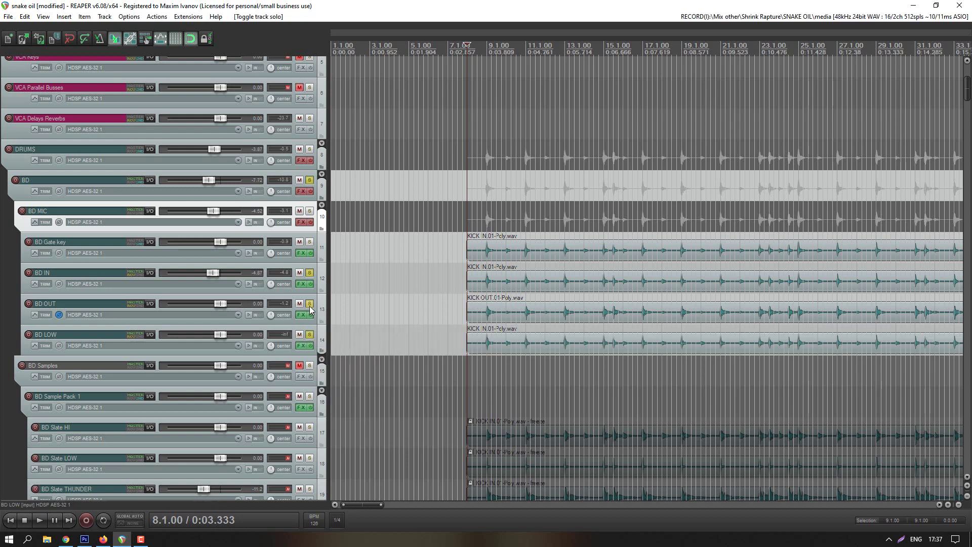
click(309, 303)
click(309, 272)
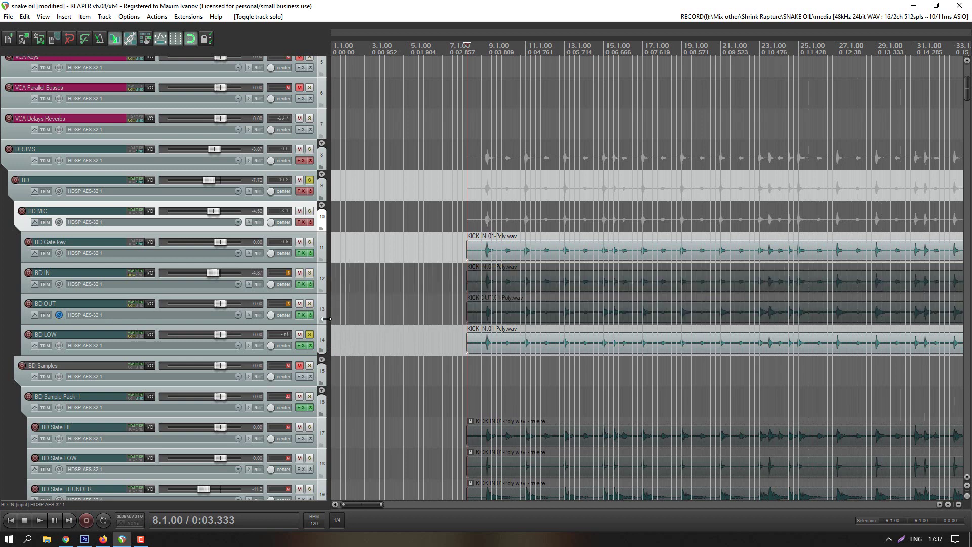
Step: Bypass BD LOW's effects and audition the unprocessed track
click(310, 345)
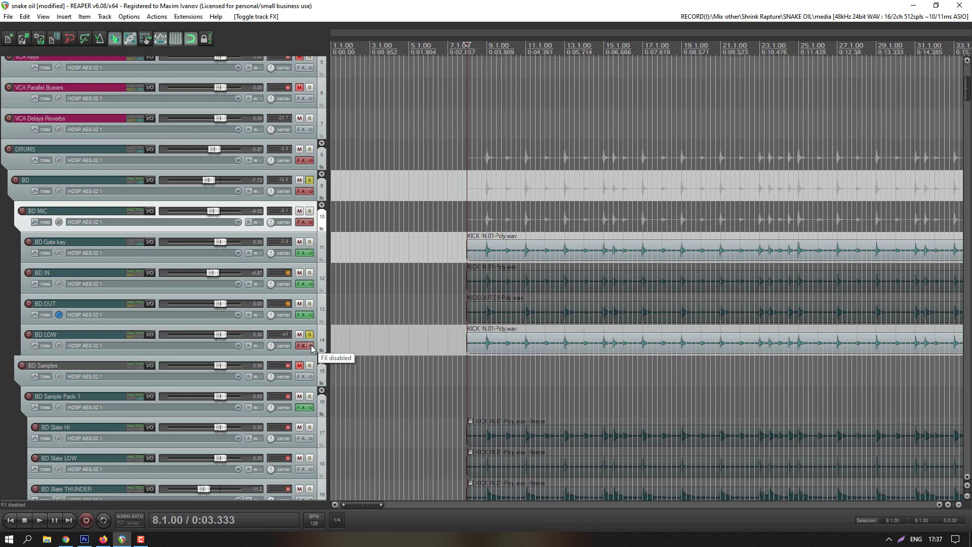
key(space)
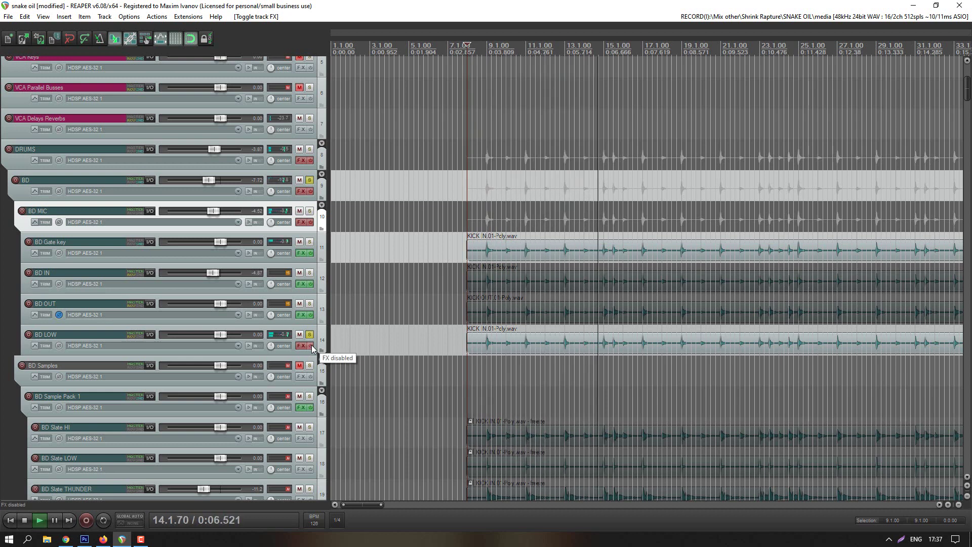
key(space)
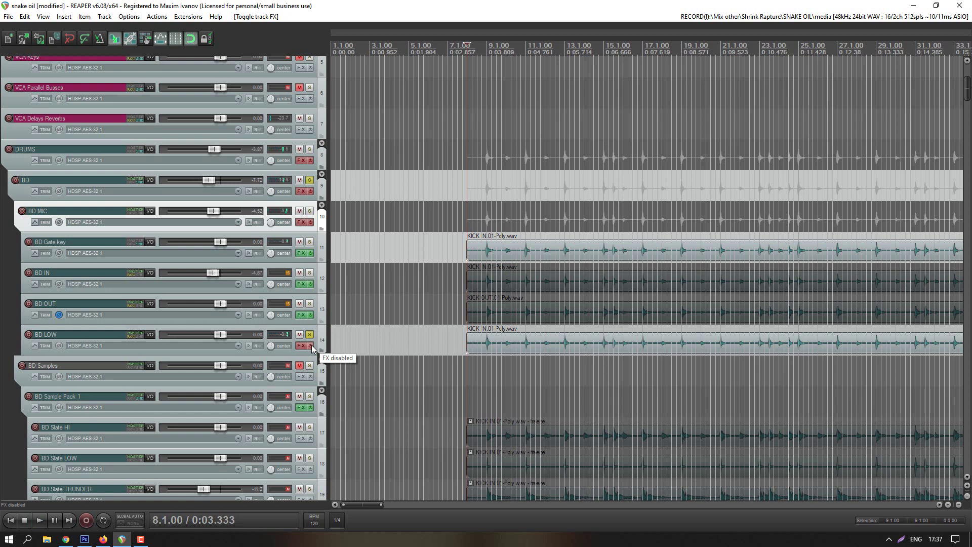
Step: Open BD LOW's effect chain and bypass RBass Mono, ReaComp and L1 limiter Mono, leaving only ReaGate and ReaEQ enabled
click(301, 345)
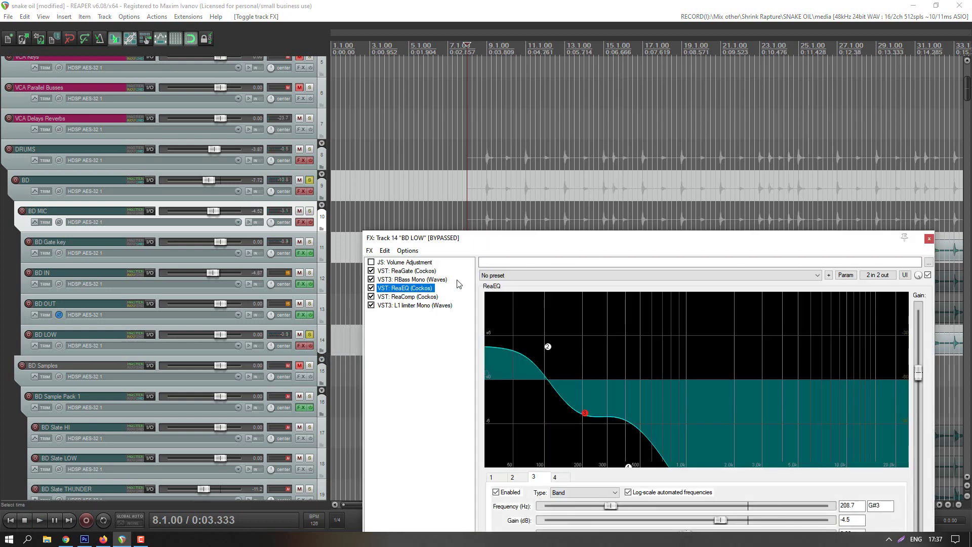
click(371, 279)
click(371, 288)
click(371, 297)
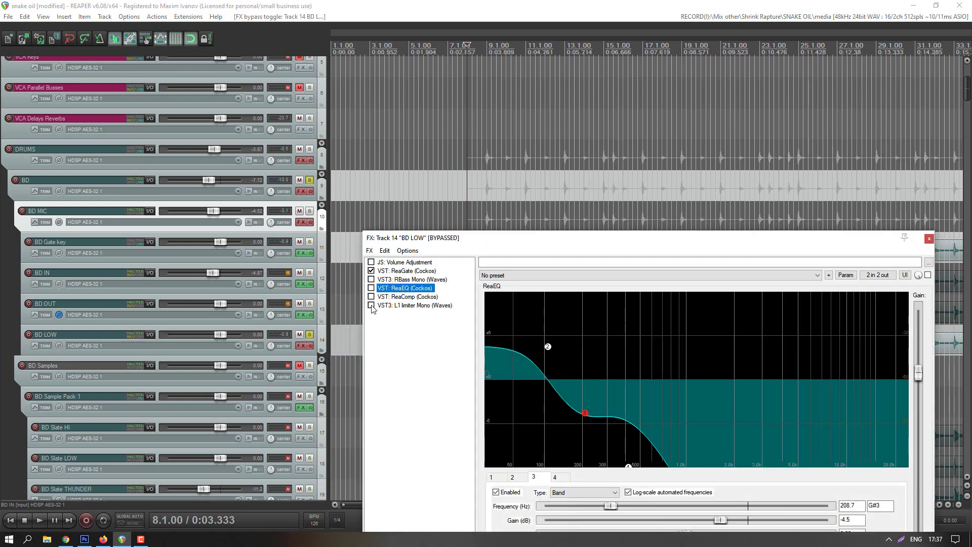
click(371, 288)
Step: Start playback and enable BD LOW's effects to hear the gate and EQ against the raw signal
mouse_move(585, 416)
key(space)
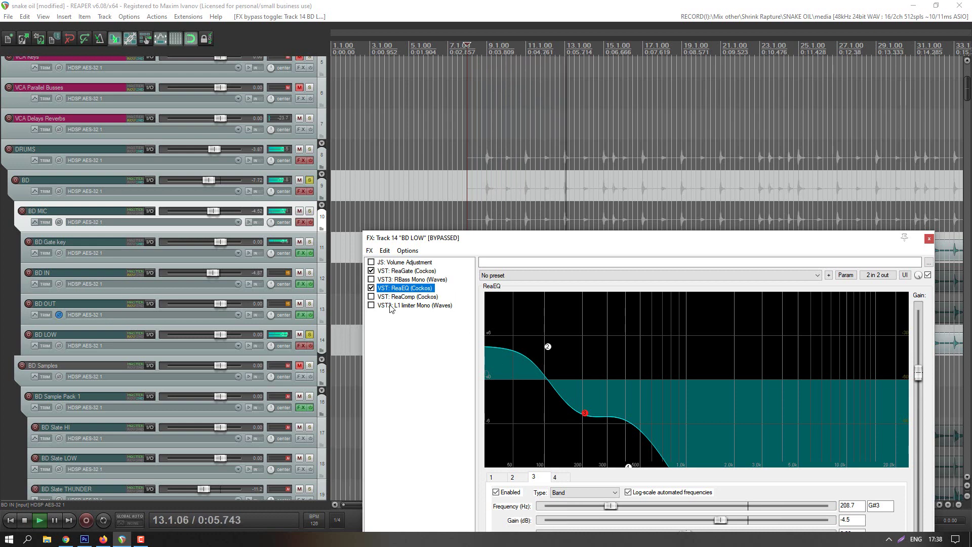
click(313, 345)
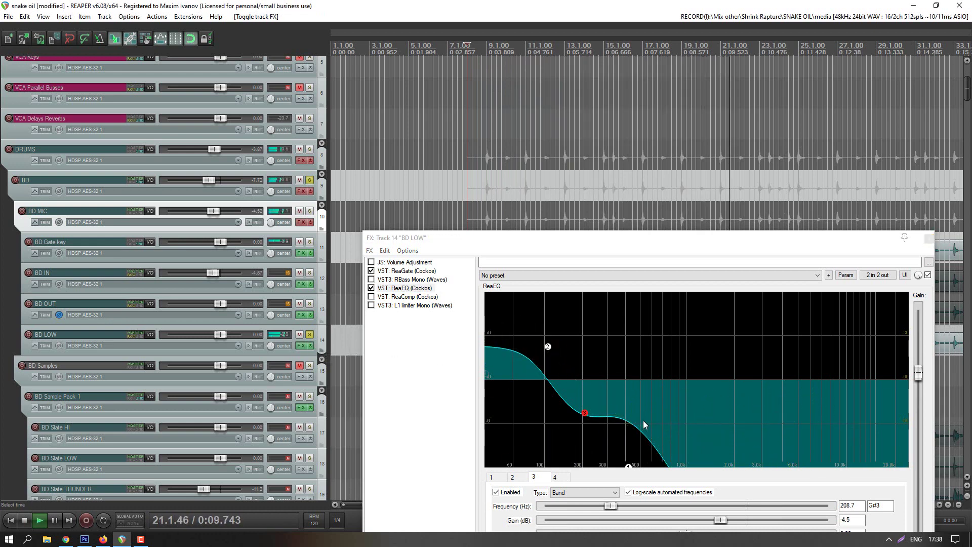
Step: Compare BD LOW during playback with ReaEQ's band 3 at 208.7 Hz disabled and enabled, leaving the band enabled
click(497, 494)
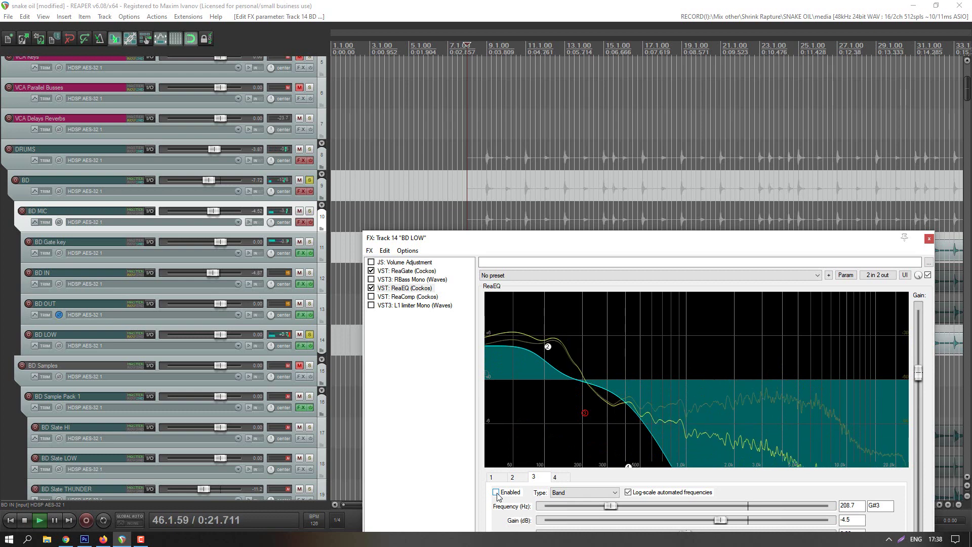
click(496, 493)
click(497, 493)
click(497, 492)
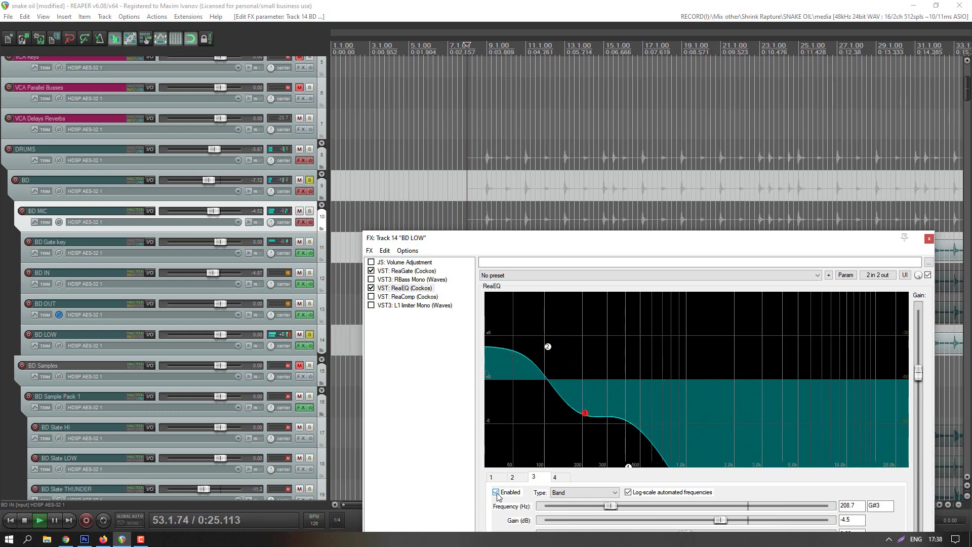
key(space)
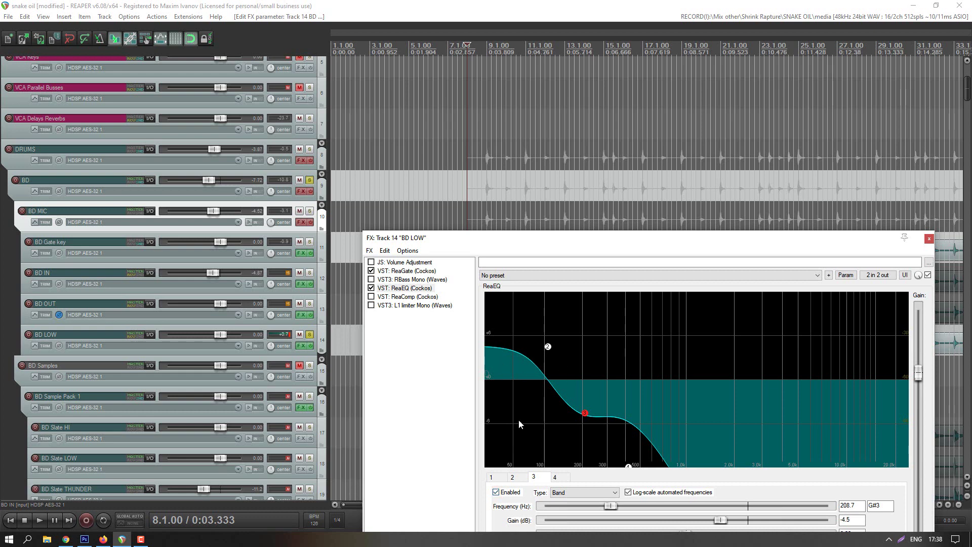
click(496, 492)
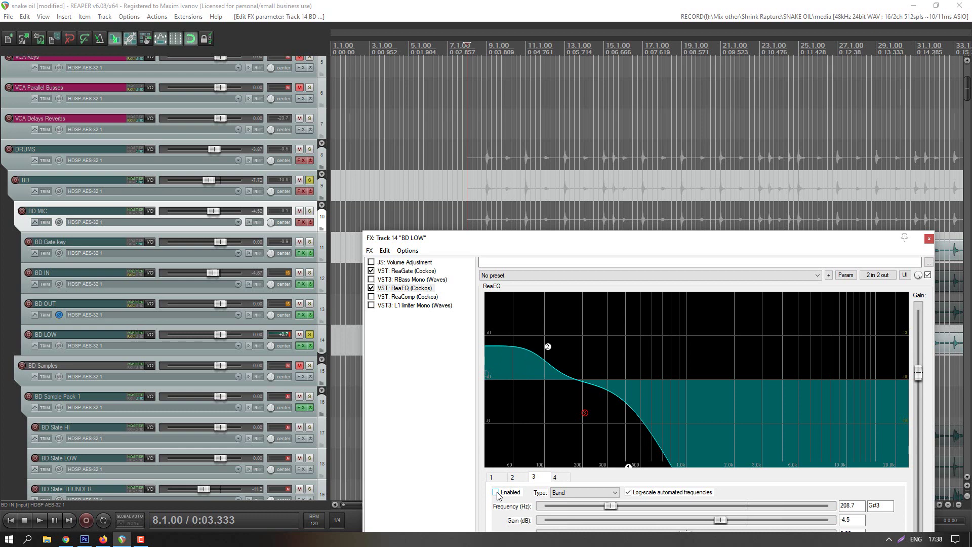
key(space)
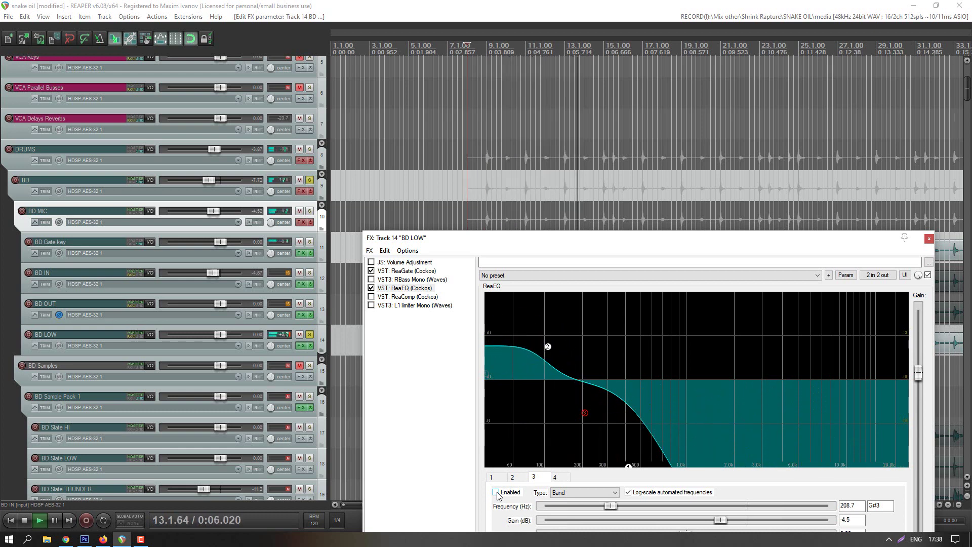
click(496, 492)
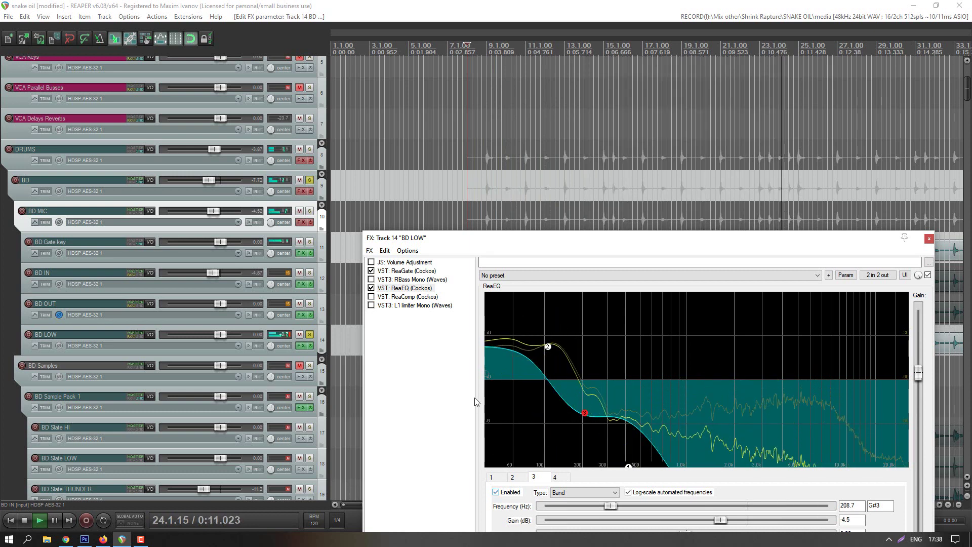
key(space)
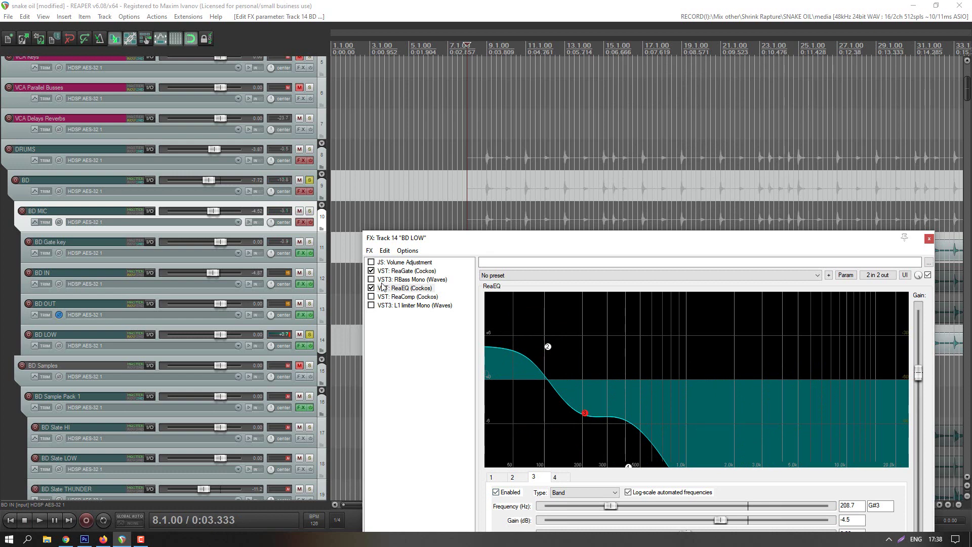
Step: Enable RBass Mono on BD LOW and audition the added low end
click(372, 279)
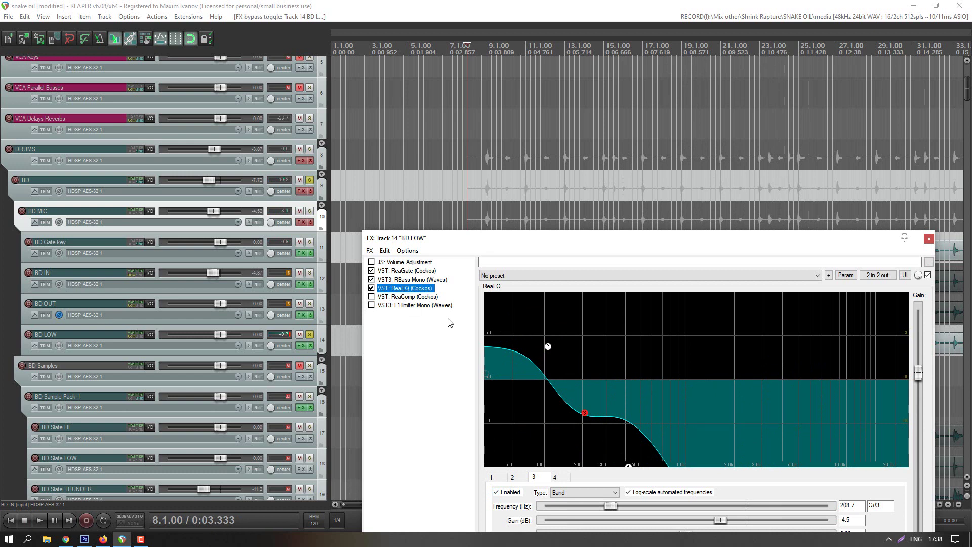
key(space)
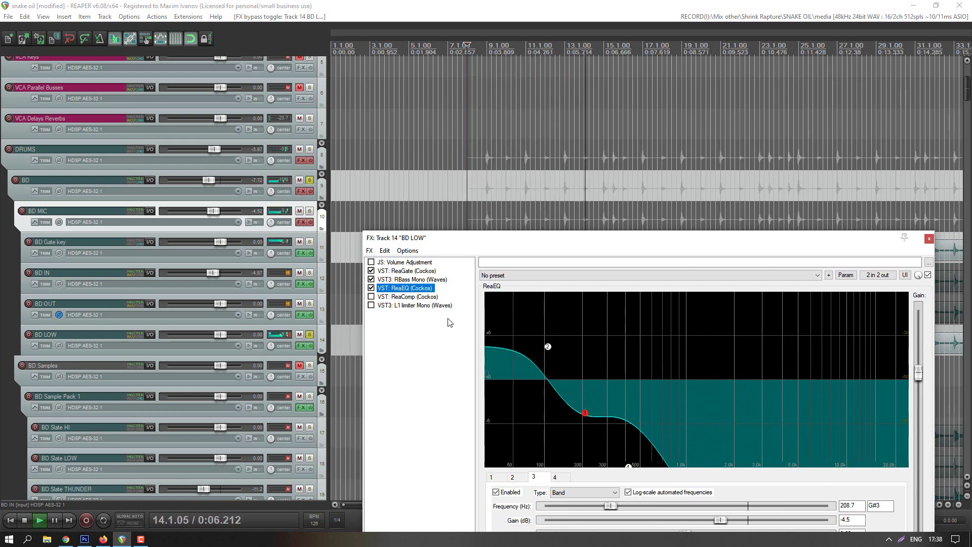
key(space)
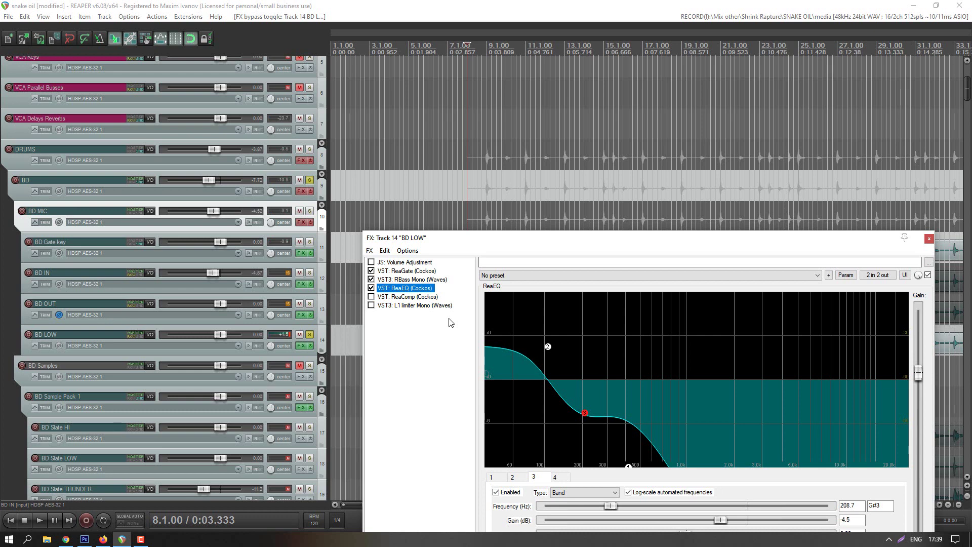
Step: Enable ReaComp and L1 limiter Mono on BD LOW, audition the full chain, and display the ReaComp settings
click(377, 306)
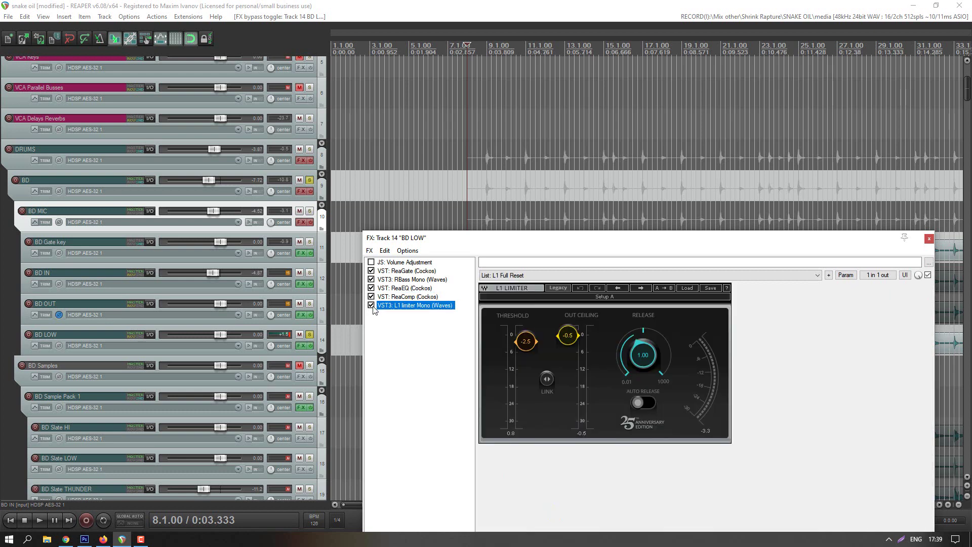
key(space)
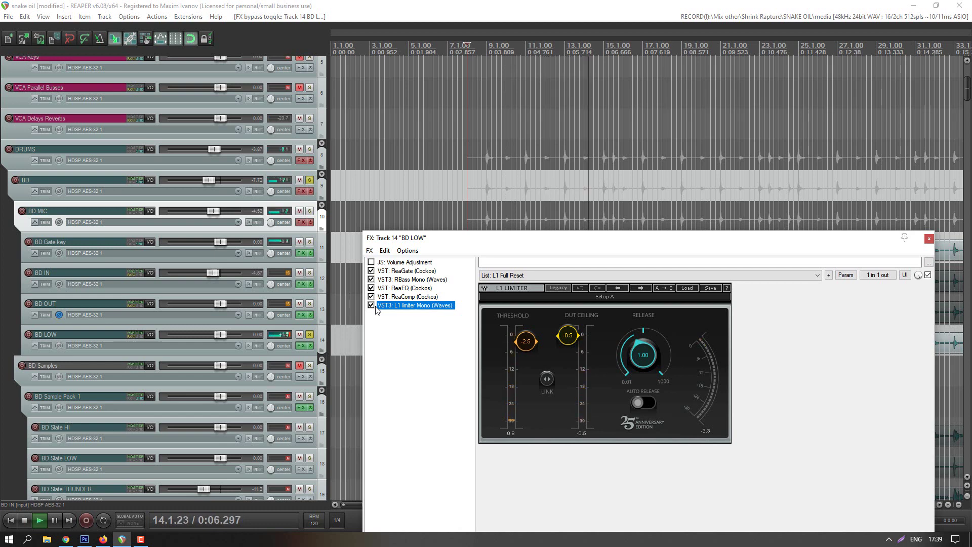
click(407, 297)
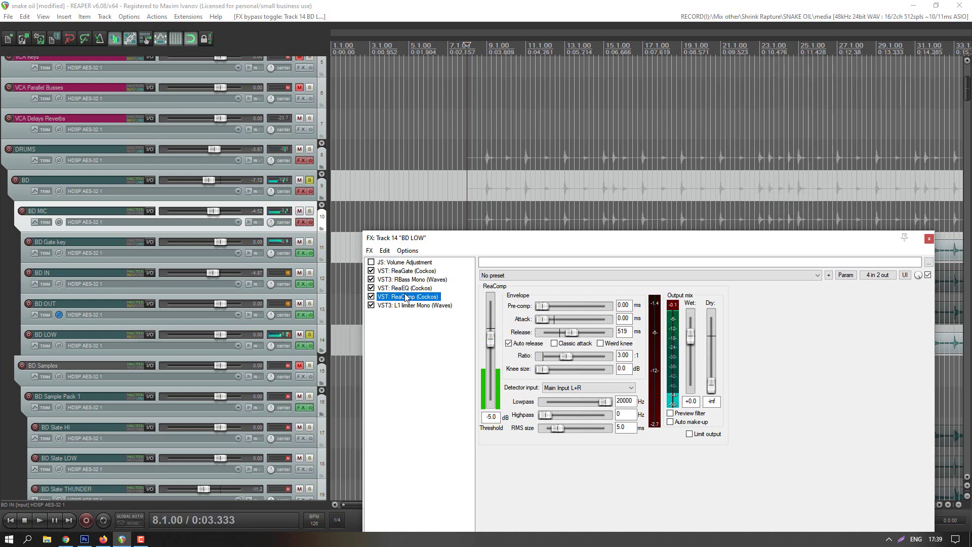
Step: Move the BD LOW effects window clear of the kick tracks and clear the solos inside the BD MIC folder
drag(463, 240, 448, 380)
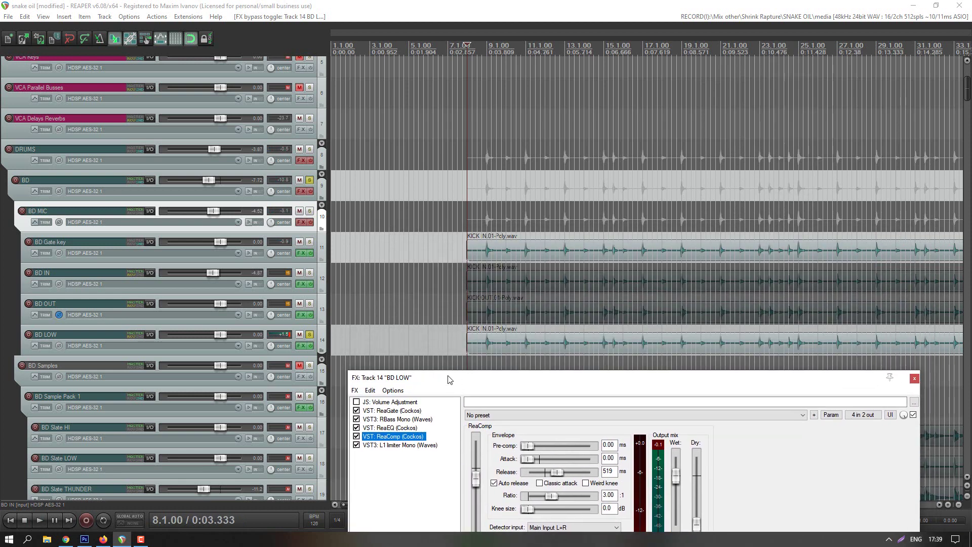
click(312, 336)
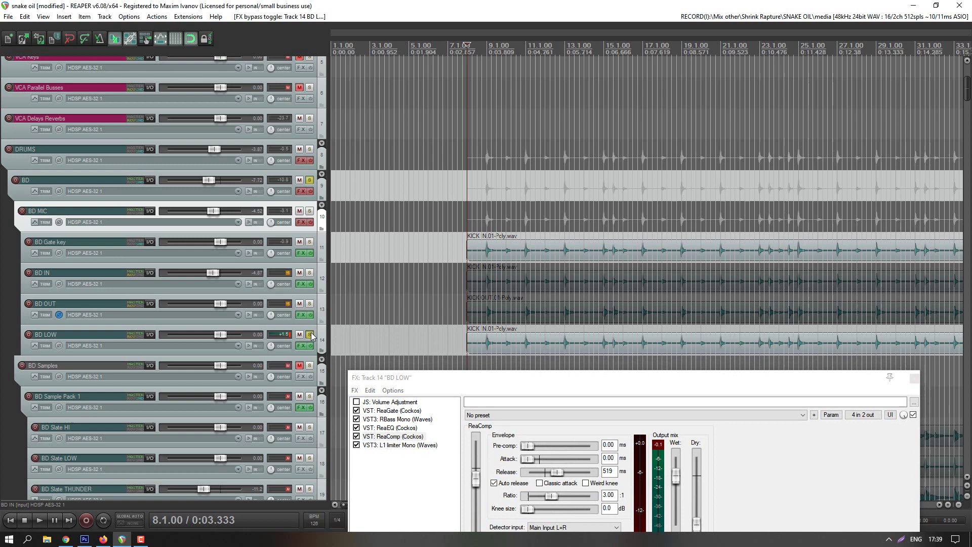
click(312, 305)
Step: Enable the BD MIC folder's effects, review its Volume Adjustment and ReaGate settings, and close the chain
click(302, 223)
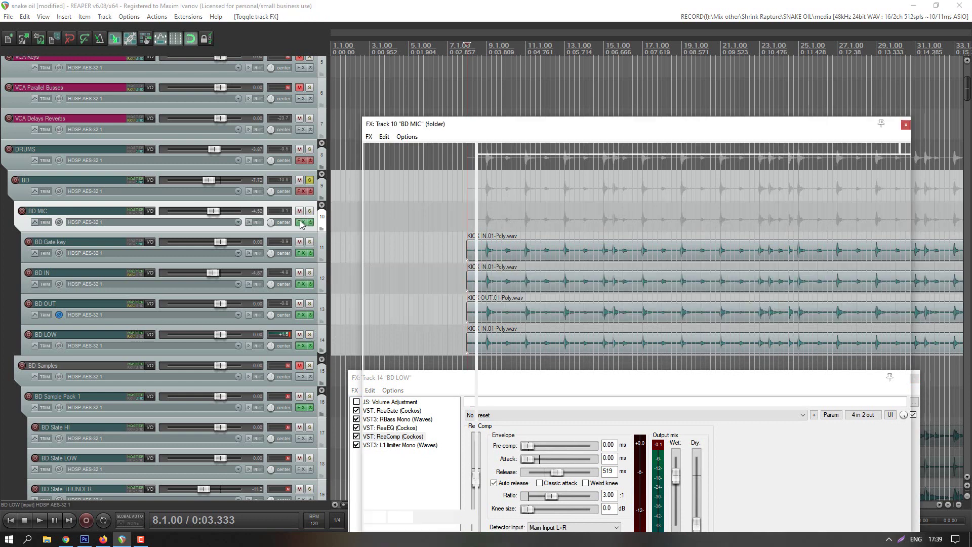
click(105, 211)
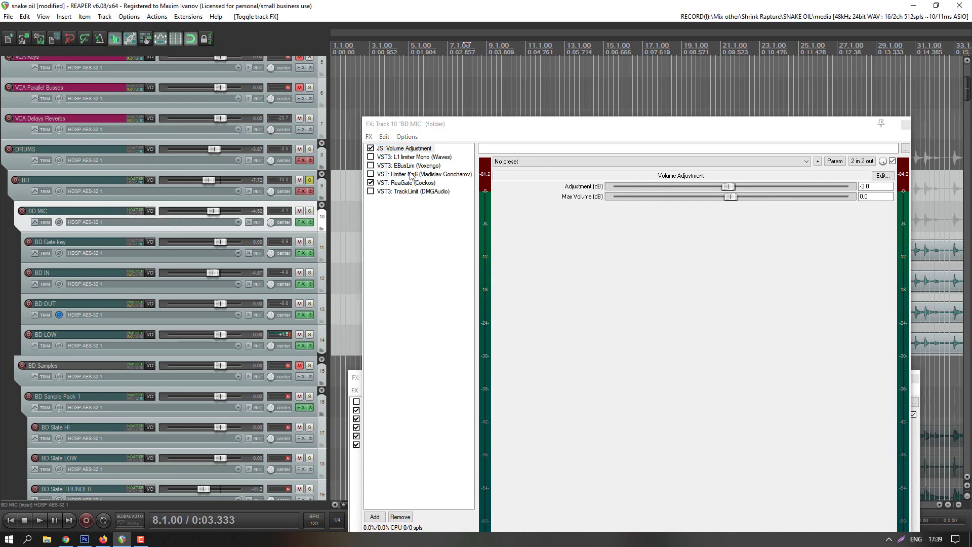
click(407, 183)
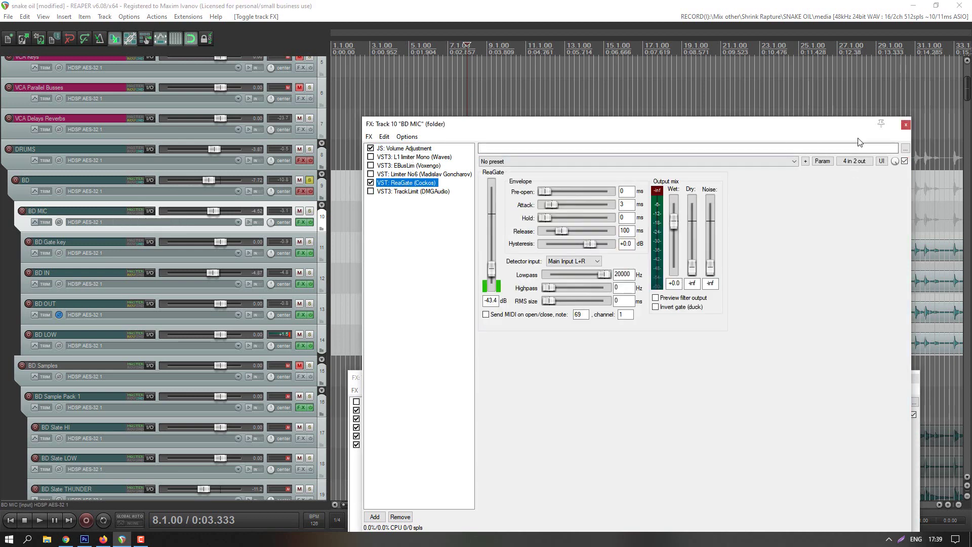
click(906, 124)
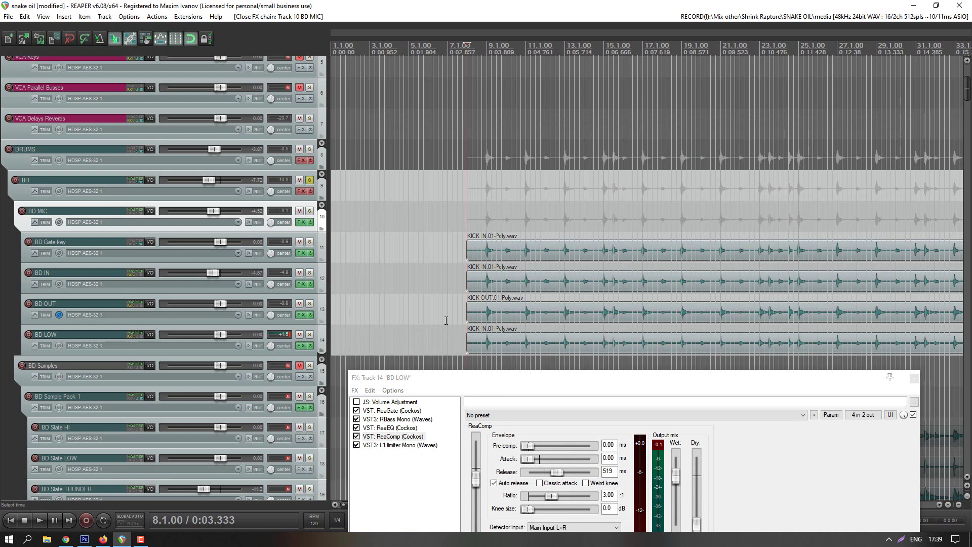
Step: Audition the processed kick microphones, and compare them with all their effects bypassed and BD LOW muted
key(space)
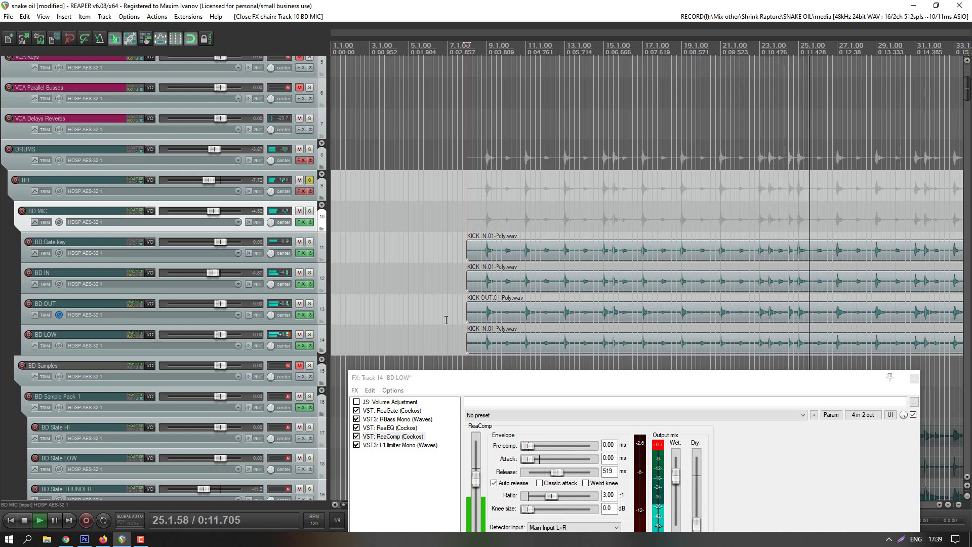
key(space)
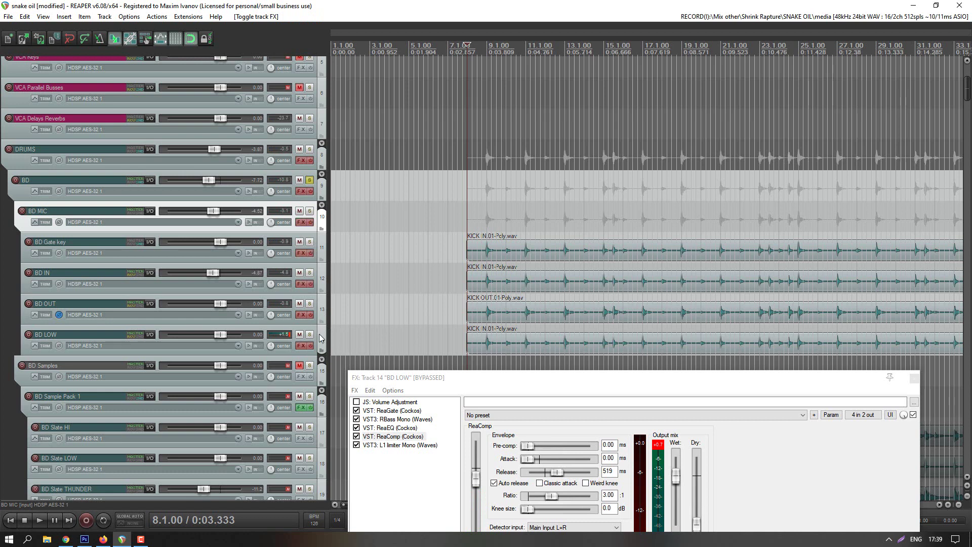
click(300, 335)
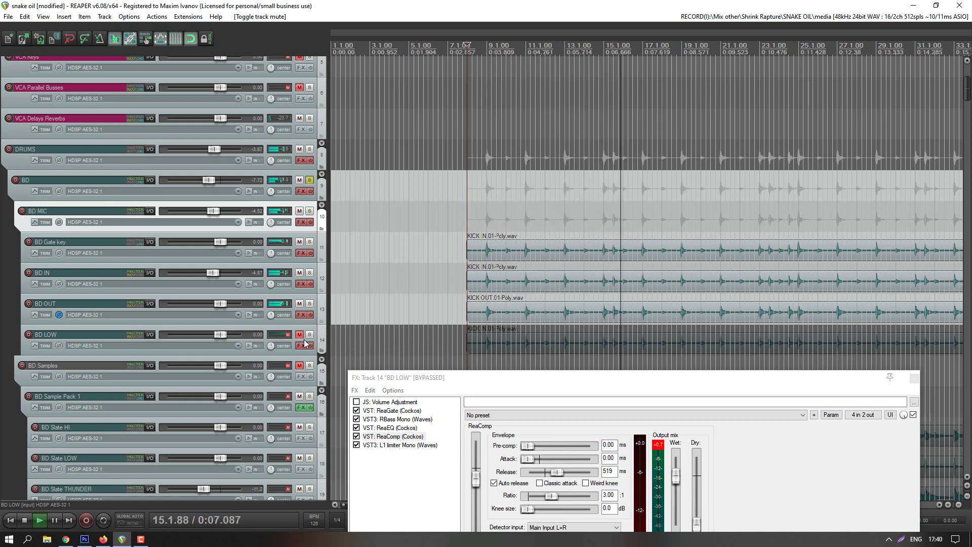
key(space)
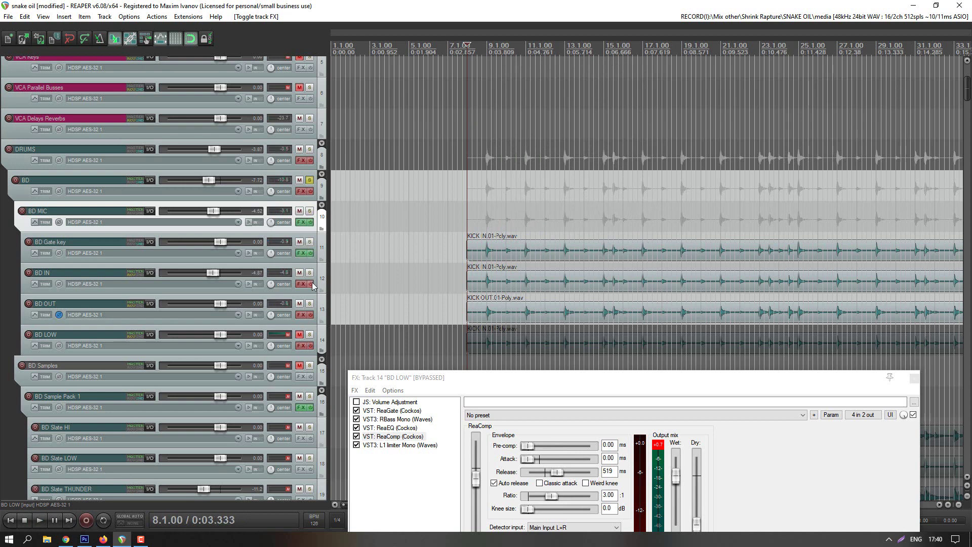
Step: Re-enable the effects on the kick microphone tracks, unmute BD LOW, and audition the fully processed kick
click(299, 334)
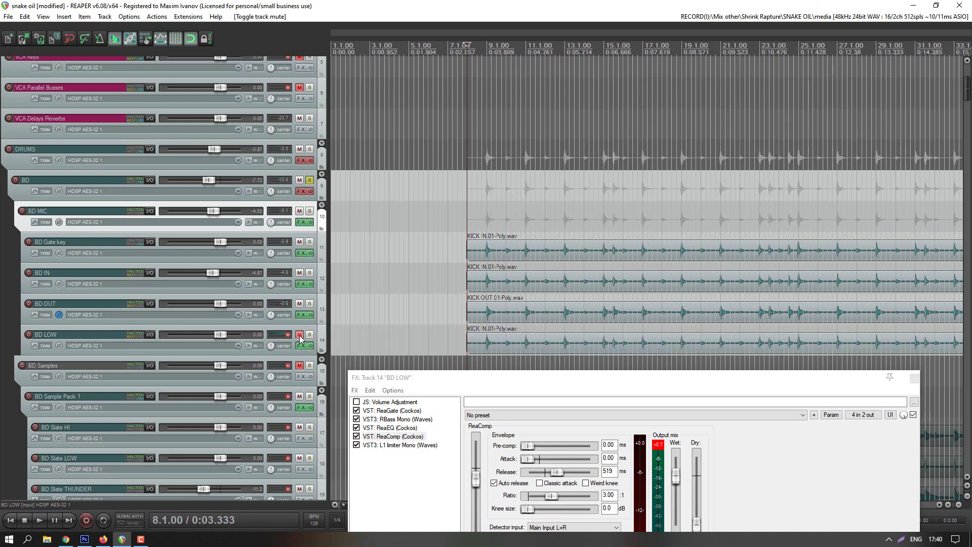
key(space)
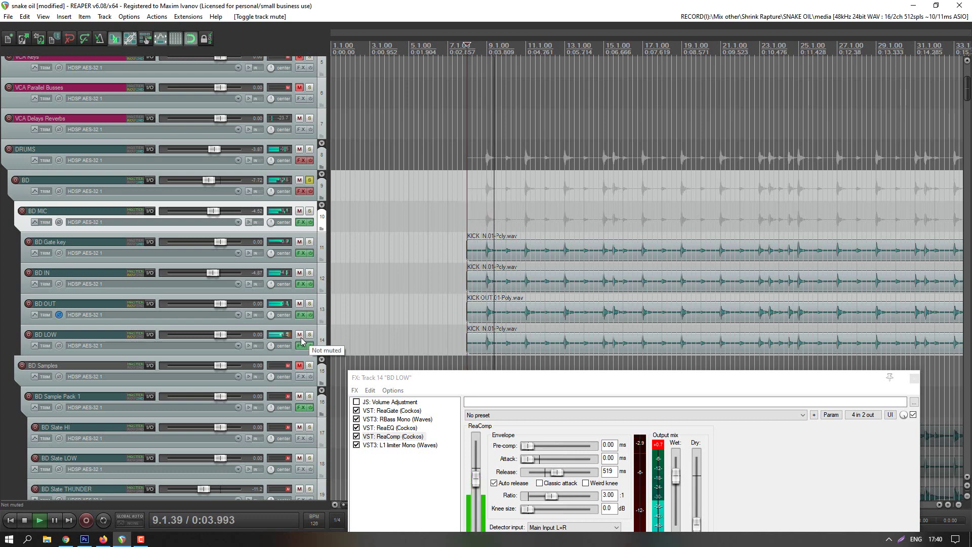